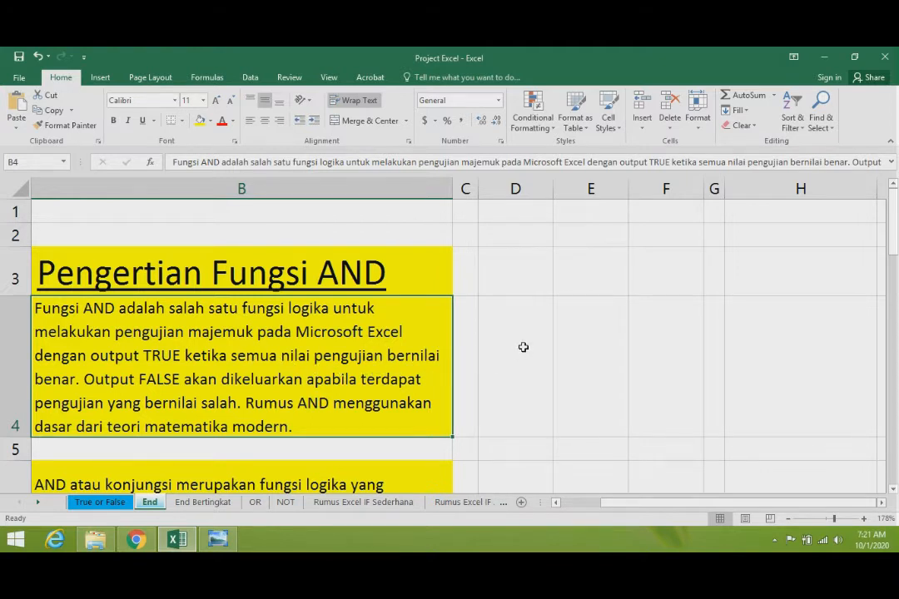
# - Open the End Bertingkat sheet and review the example conditions listed under Contoh
pyautogui.click(516, 343)
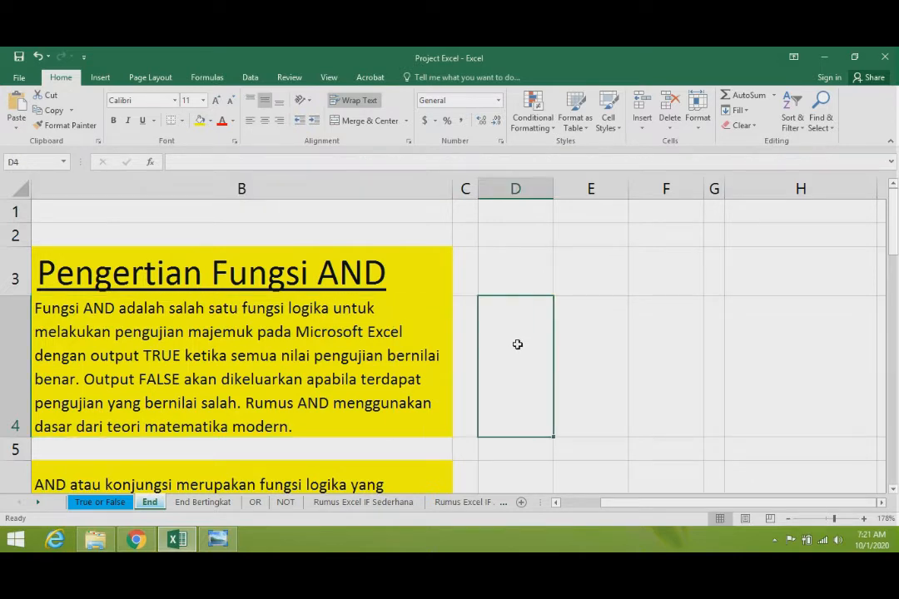
pyautogui.click(202, 502)
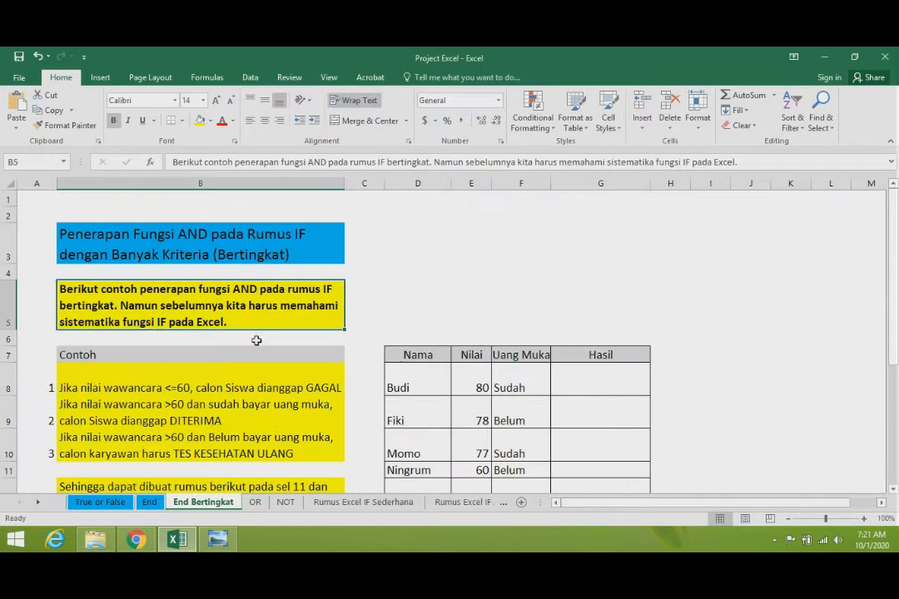
pyautogui.click(454, 277)
pyautogui.scroll(-1, 277, 361)
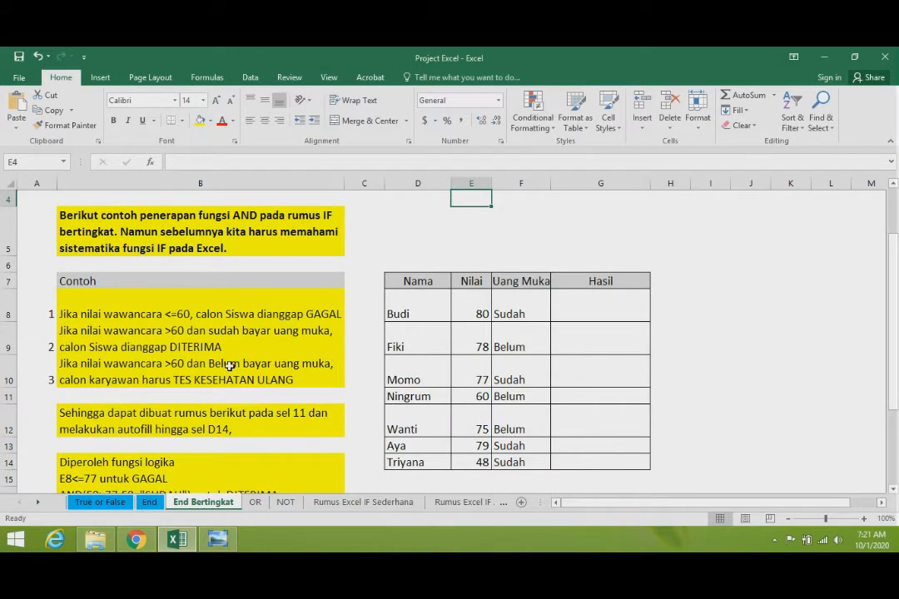
pyautogui.scroll(-1, 216, 366)
pyautogui.scroll(1, 231, 367)
pyautogui.scroll(-1, 200, 372)
pyautogui.scroll(-1, 199, 373)
pyautogui.click(143, 338)
pyautogui.click(155, 315)
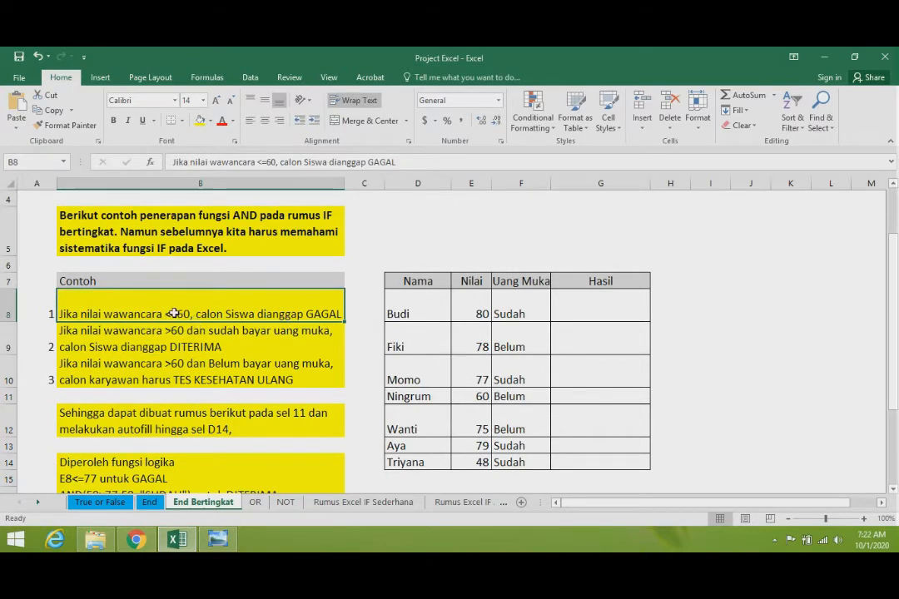
pyautogui.click(240, 345)
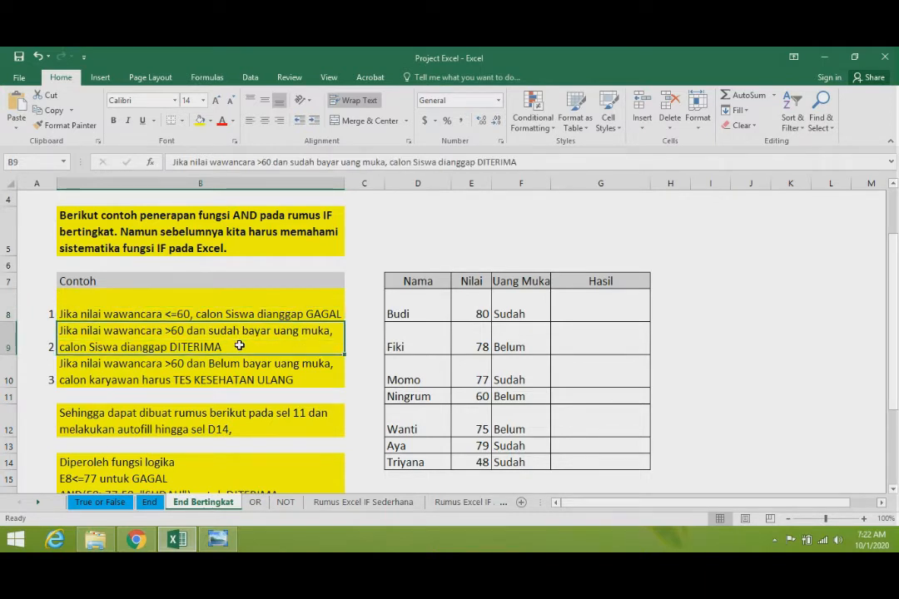
# - Replace "TES KESEHATAN ULANG" at the end of the third condition in B10 with "Melunasi Uang Muka"
pyautogui.click(149, 371)
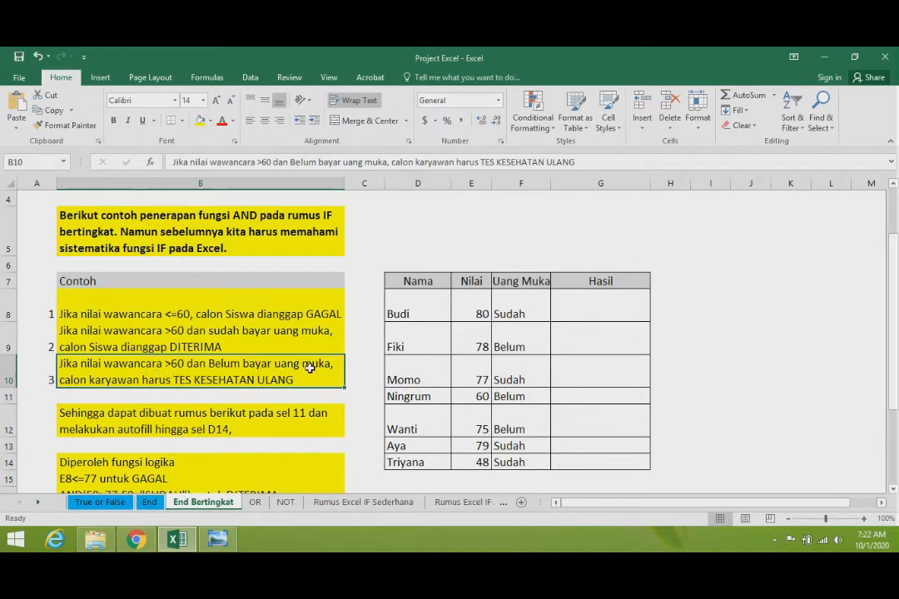
pyautogui.doubleClick(197, 379)
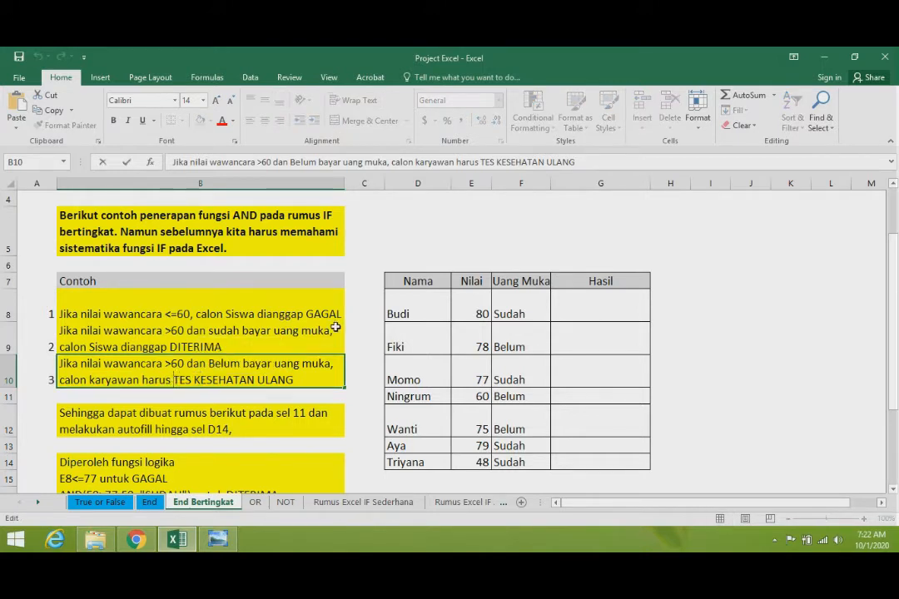
pyautogui.hotkey('shift', 'Right')
pyautogui.hotkey('shift', 'Right')
pyautogui.hotkey('shift', 'Right')
pyautogui.hotkey('shift', 'Right')
pyautogui.hotkey('shift', 'Right')
pyautogui.hotkey('shift', 'Right')
pyautogui.hotkey('shift', 'Right')
pyautogui.hotkey('shift', 'Right')
pyautogui.hotkey('shift', 'Right')
pyautogui.hotkey('shift', 'Right')
pyautogui.hotkey('shift', 'Right')
pyautogui.hotkey('shift', 'Right')
pyautogui.hotkey('shift', 'Right')
pyautogui.hotkey('shift', 'Right')
pyautogui.hotkey('shift', 'Right')
pyautogui.hotkey('shift', 'Right')
pyautogui.hotkey('shift', 'Right')
pyautogui.hotkey('shift', 'Right')
pyautogui.hotkey('shift', 'Right')
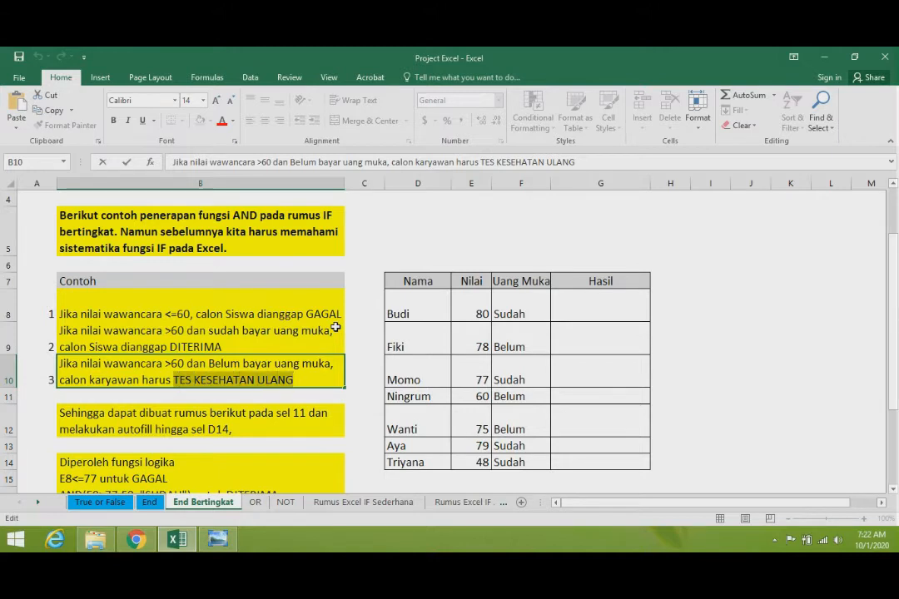
pyautogui.write('Melu')
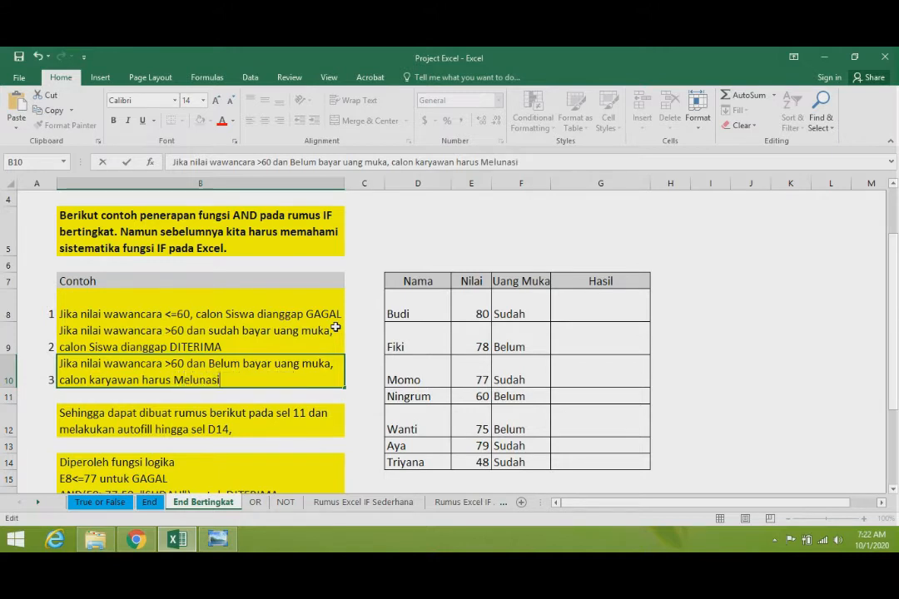
pyautogui.write('nasi Uang')
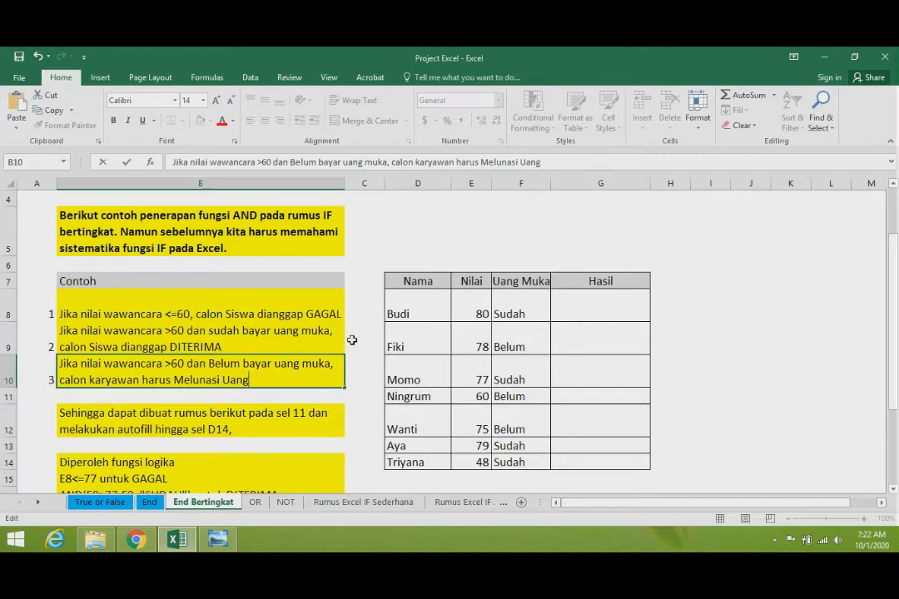
pyautogui.write(' Muka')
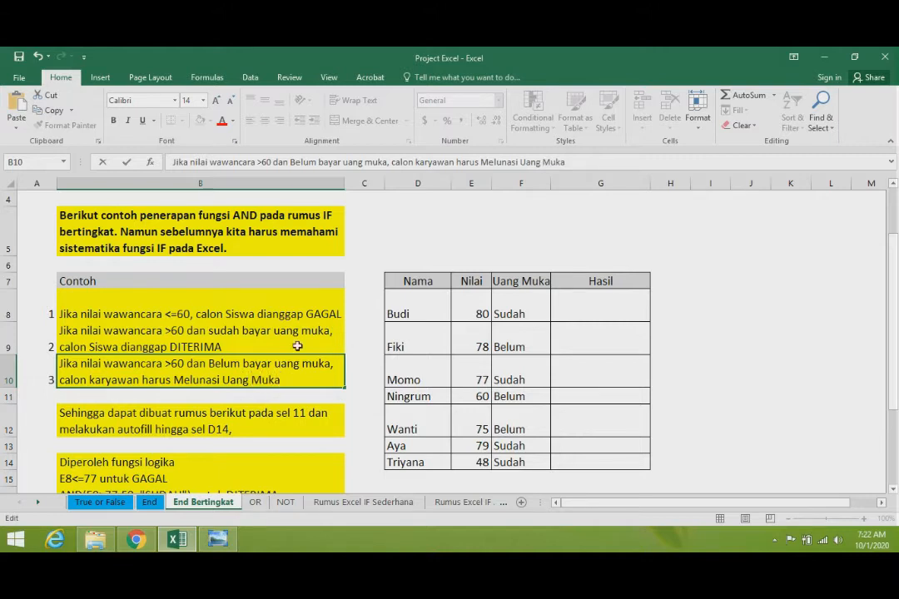
pyautogui.click(740, 342)
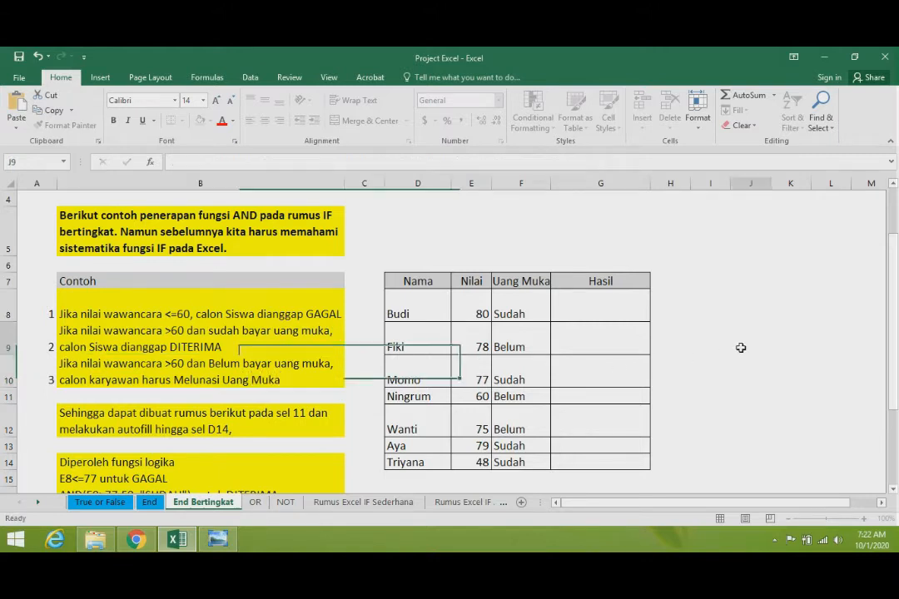
# - Compare the logic functions listed under "Diperoleh fungsi logika" with the Contoh conditions and the Nilai table
pyautogui.click(304, 376)
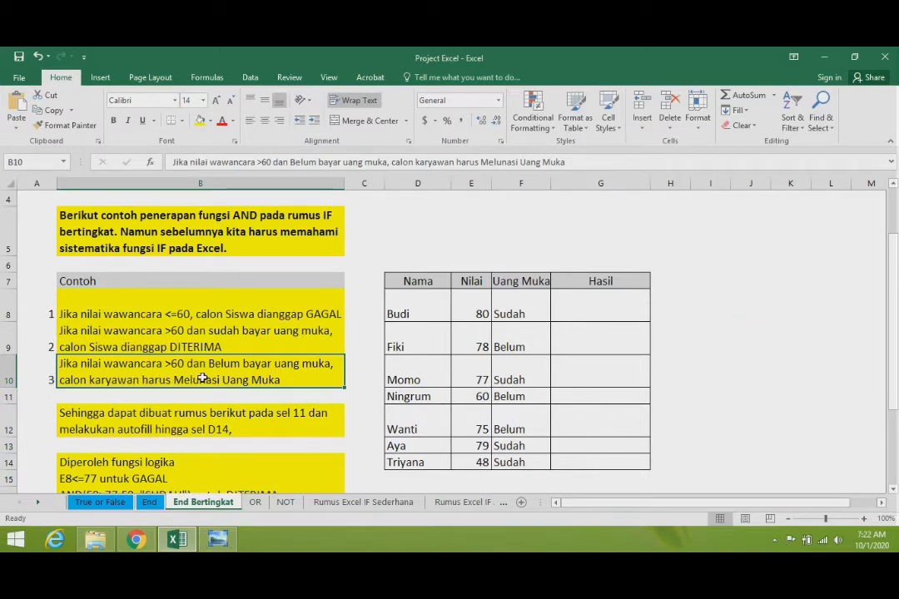
pyautogui.scroll(-1, 202, 378)
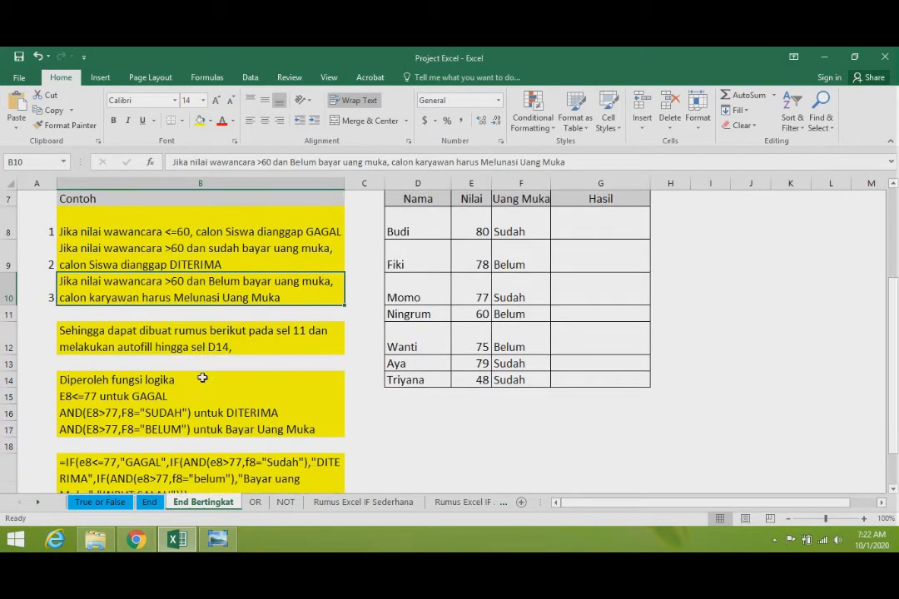
pyautogui.scroll(-1, 202, 377)
pyautogui.scroll(1, 201, 377)
pyautogui.click(225, 376)
pyautogui.click(249, 343)
pyautogui.click(230, 391)
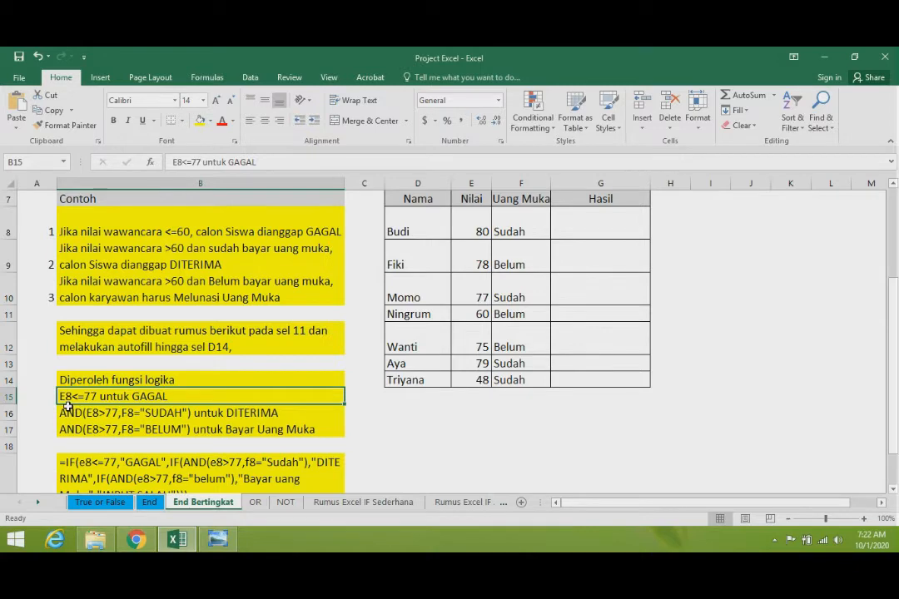
pyautogui.scroll(1, 475, 313)
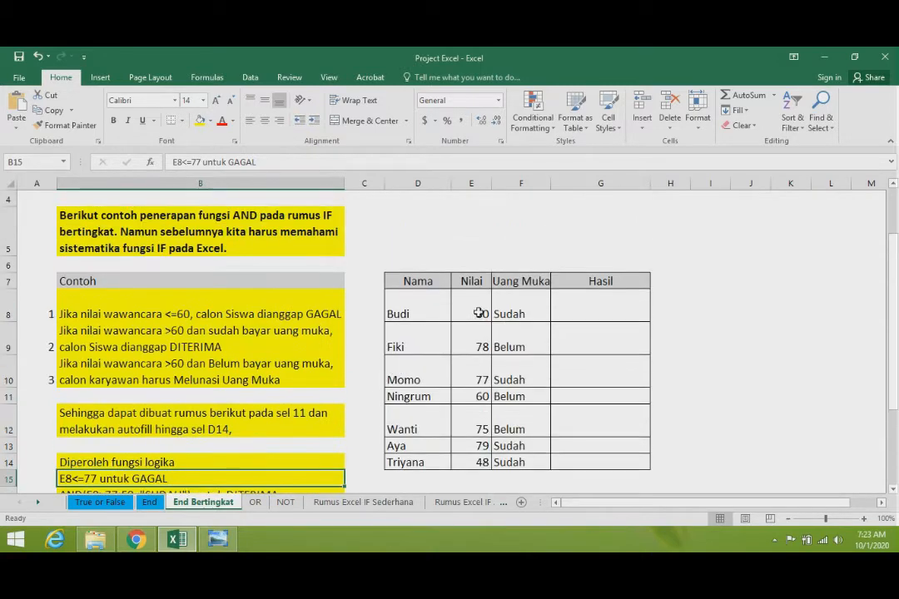
pyautogui.scroll(-2, 475, 313)
pyautogui.scroll(1, 304, 297)
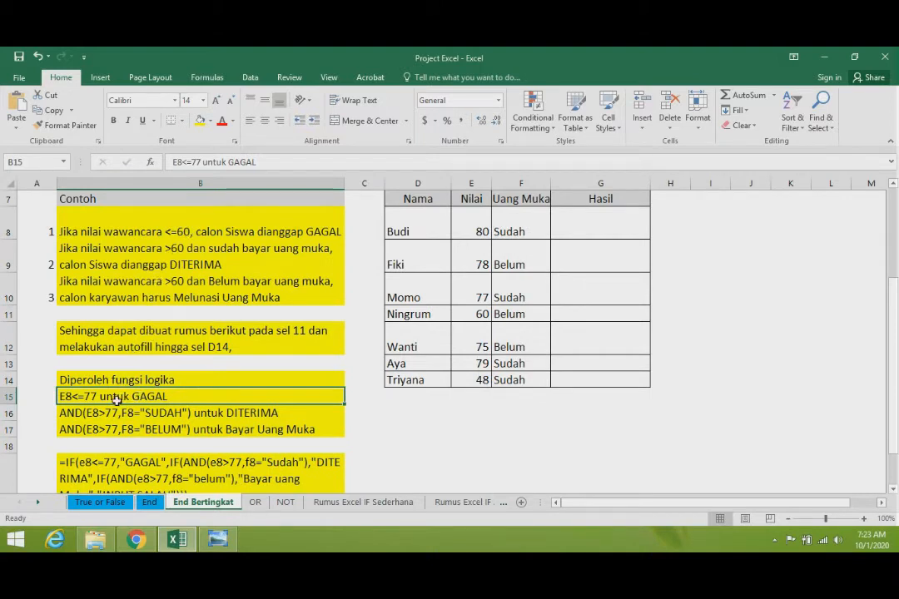
# - Set the GAGAL threshold in B15 to 60 so it reads "E8<=60 untuk GAGAL"
pyautogui.doubleClick(90, 397)
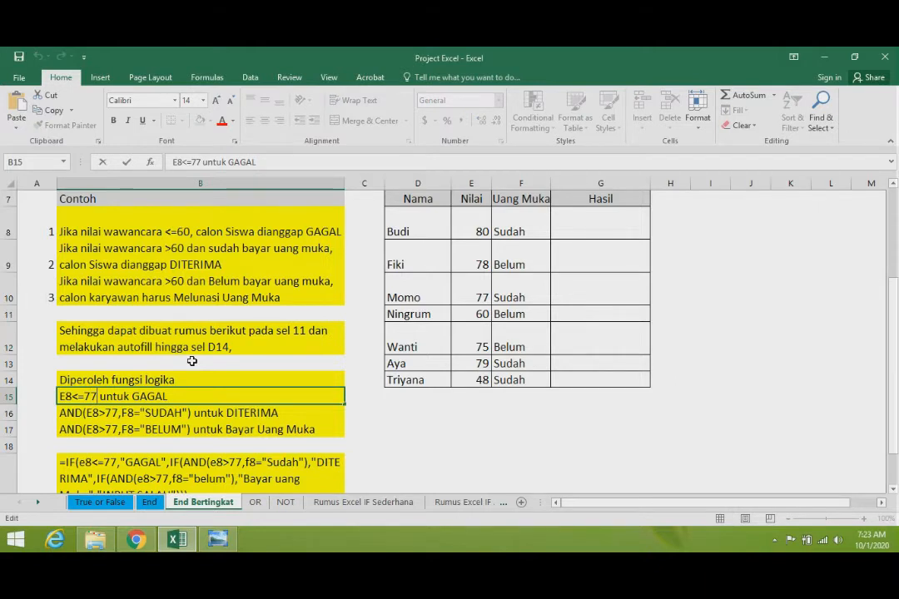
pyautogui.press('BackSpace')
pyautogui.press('BackSpace')
pyautogui.write('60')
pyautogui.press('Return')
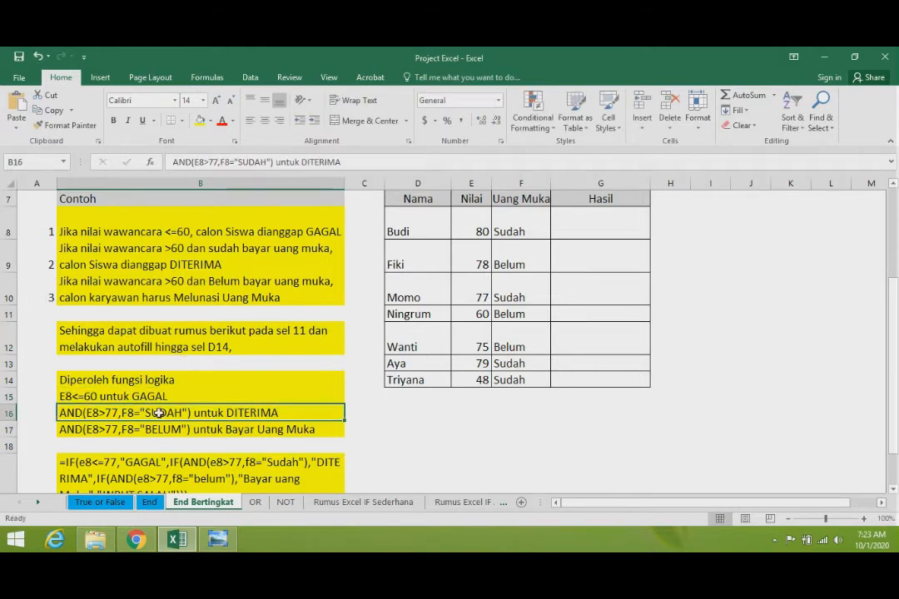
pyautogui.click(85, 398)
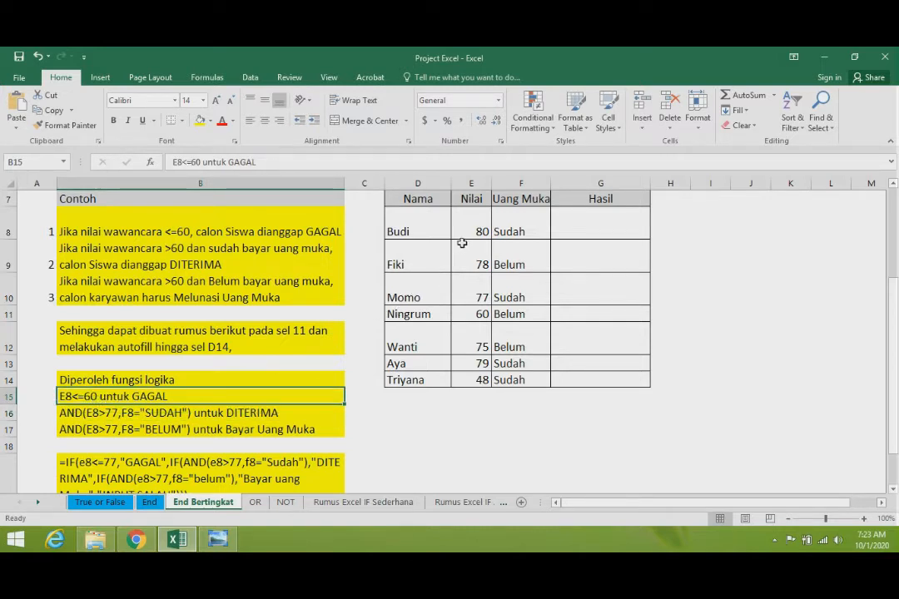
# - Restore the GAGAL threshold in B15 to 77, matching the thresholds in the AND expressions below it
pyautogui.click(110, 416)
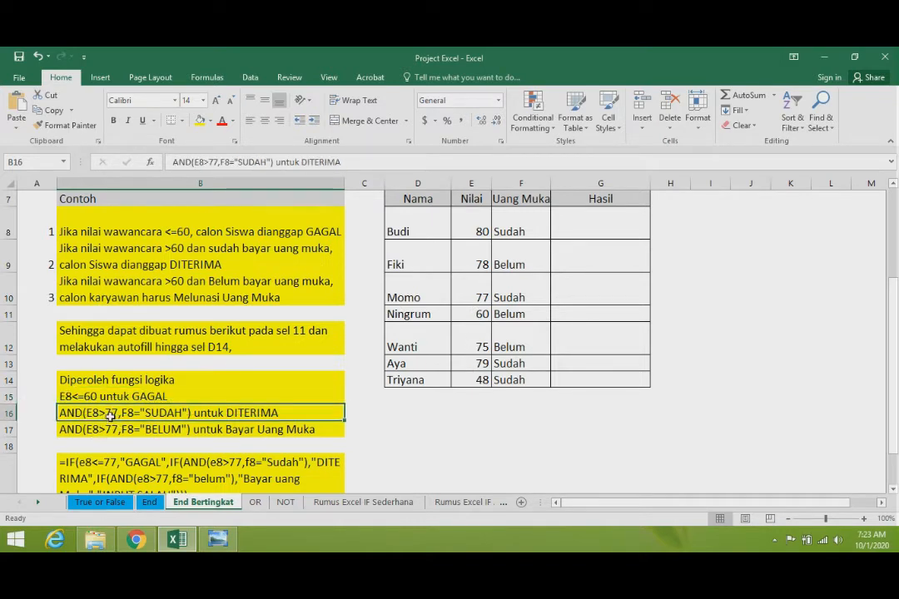
pyautogui.doubleClick(117, 414)
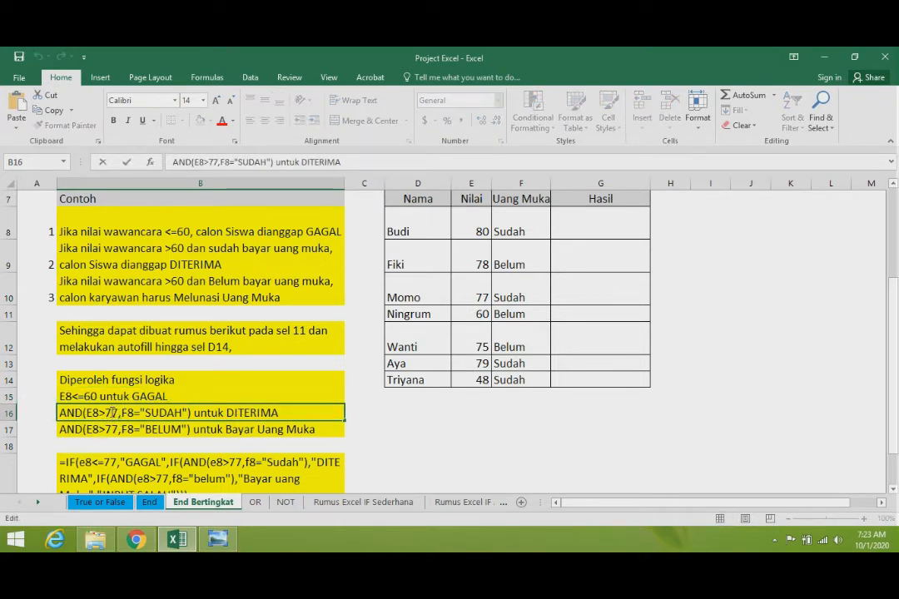
pyautogui.doubleClick(99, 395)
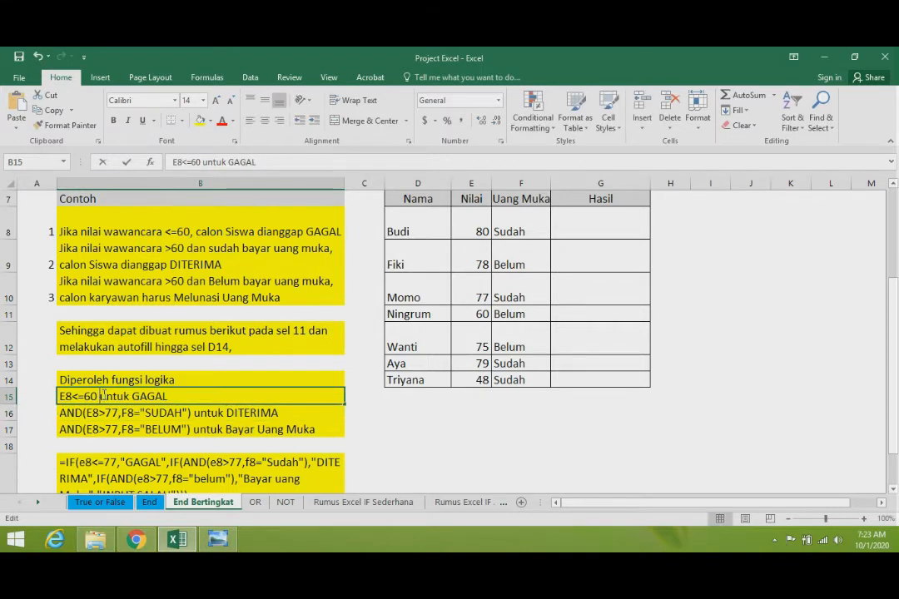
pyautogui.press('BackSpace')
pyautogui.press('BackSpace')
pyautogui.write('77')
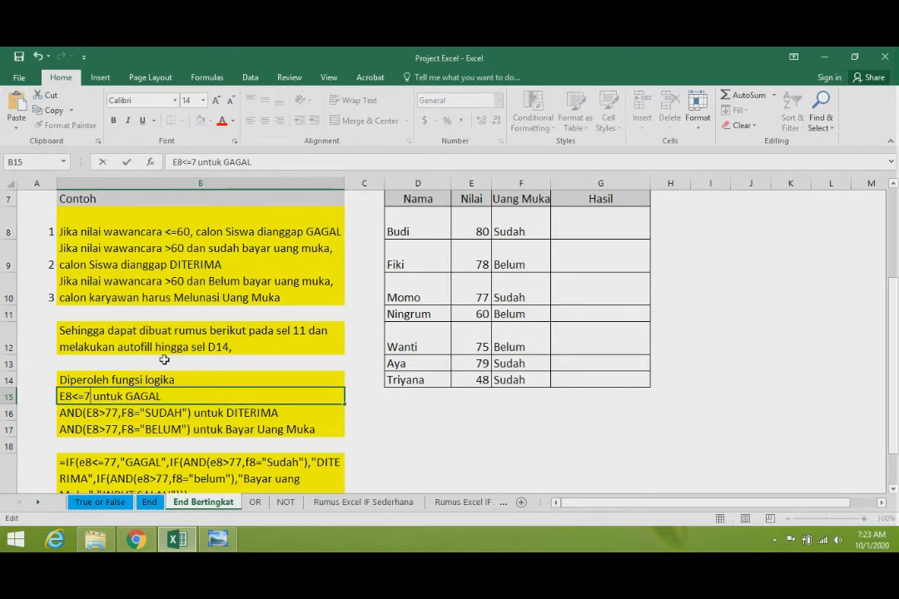
pyautogui.click(168, 357)
# - Set the score threshold in the first condition in B8 to <=77
pyautogui.doubleClick(188, 232)
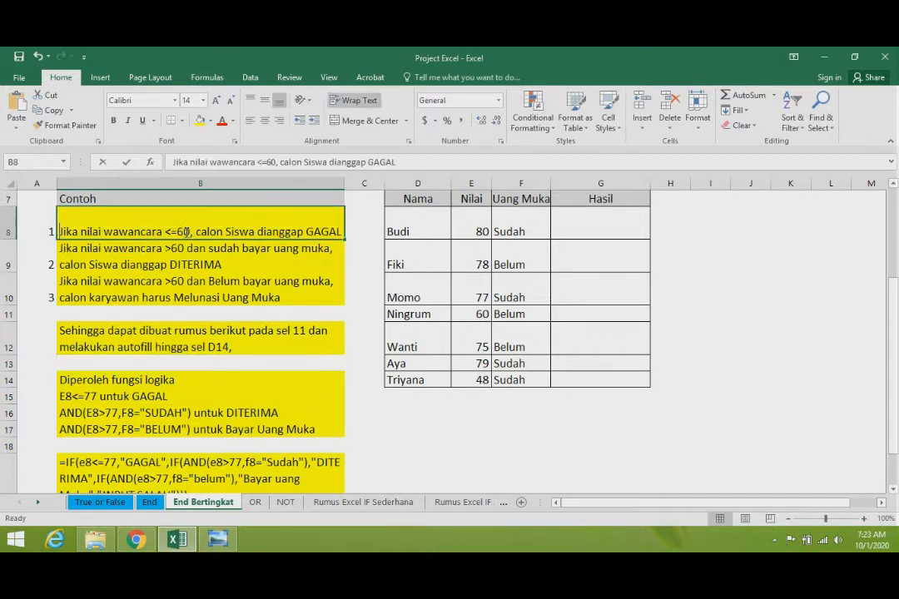
pyautogui.press('BackSpace')
pyautogui.press('BackSpace')
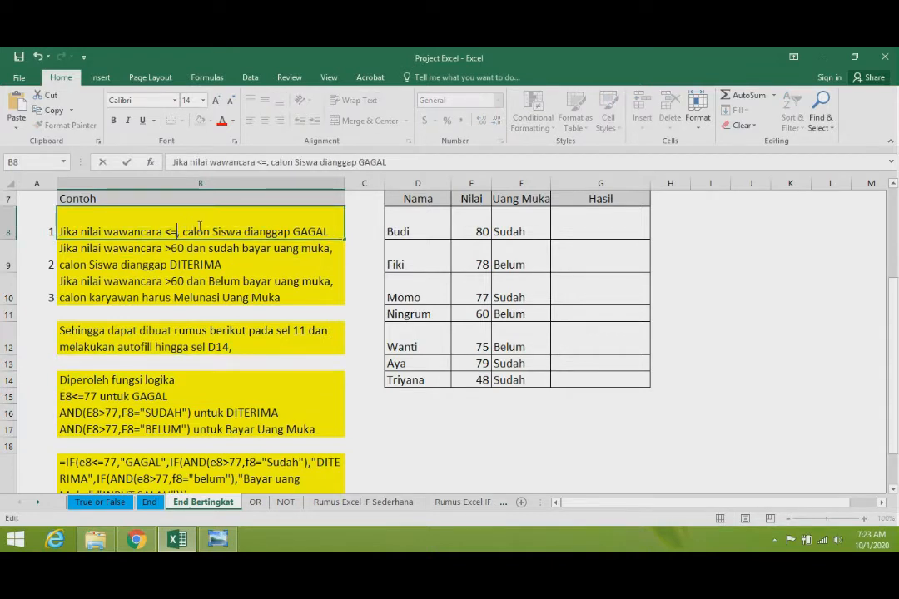
pyautogui.write('77')
# - Set the score threshold in the second condition in B9 to >77
pyautogui.click(179, 250)
pyautogui.doubleClick(179, 250)
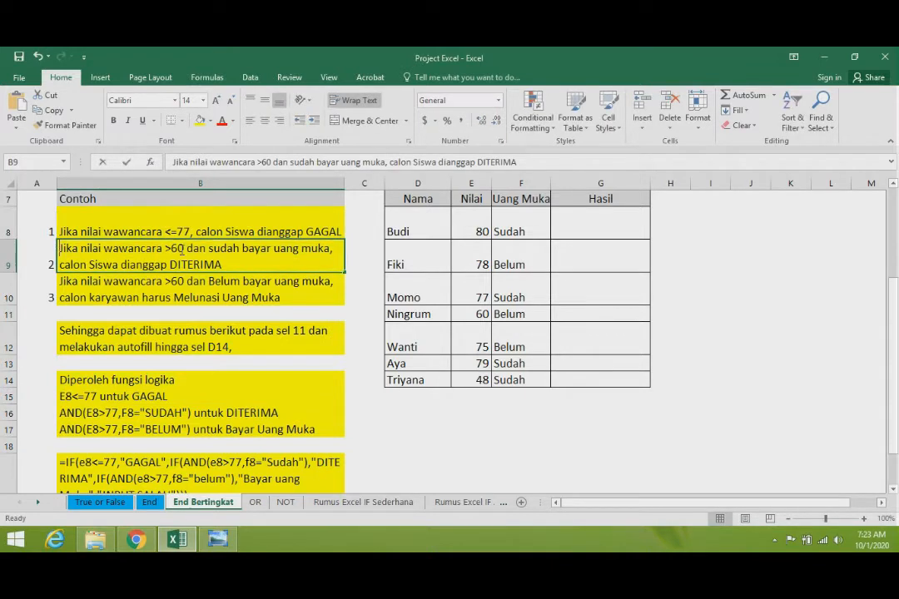
pyautogui.press('BackSpace')
pyautogui.press('BackSpace')
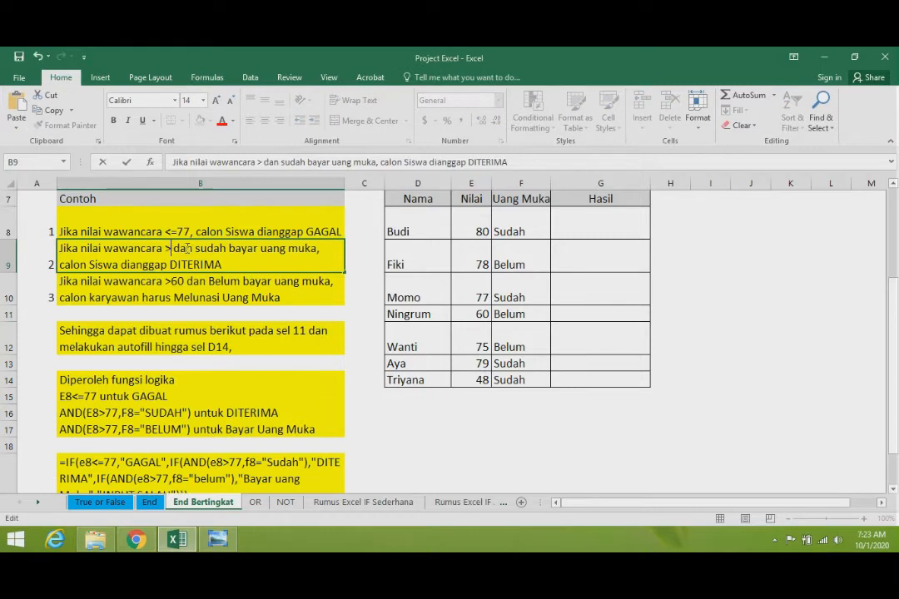
pyautogui.write('77')
# - Set the score threshold in the third condition in B10 to >77
pyautogui.click(194, 293)
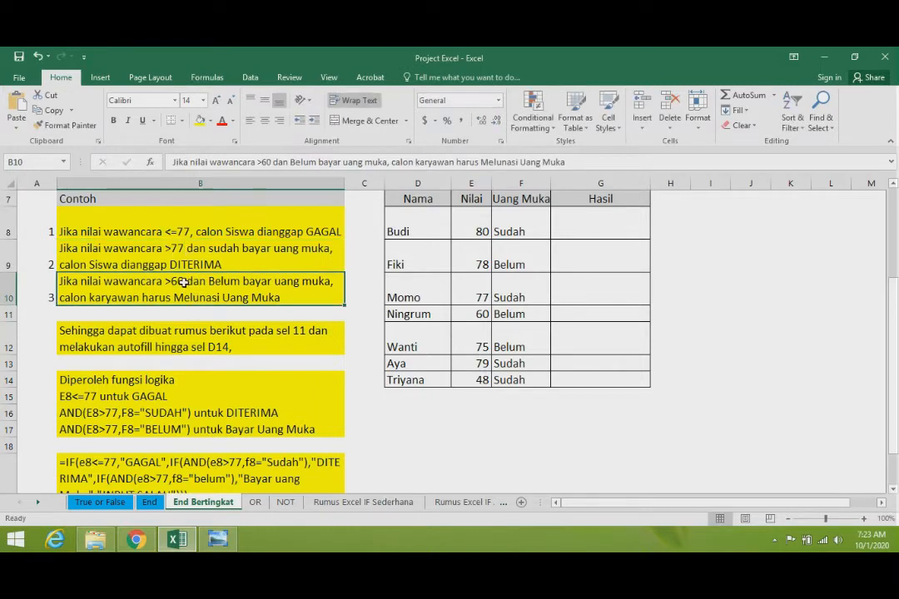
pyautogui.doubleClick(183, 281)
pyautogui.press('BackSpace')
pyautogui.press('BackSpace')
pyautogui.write('77')
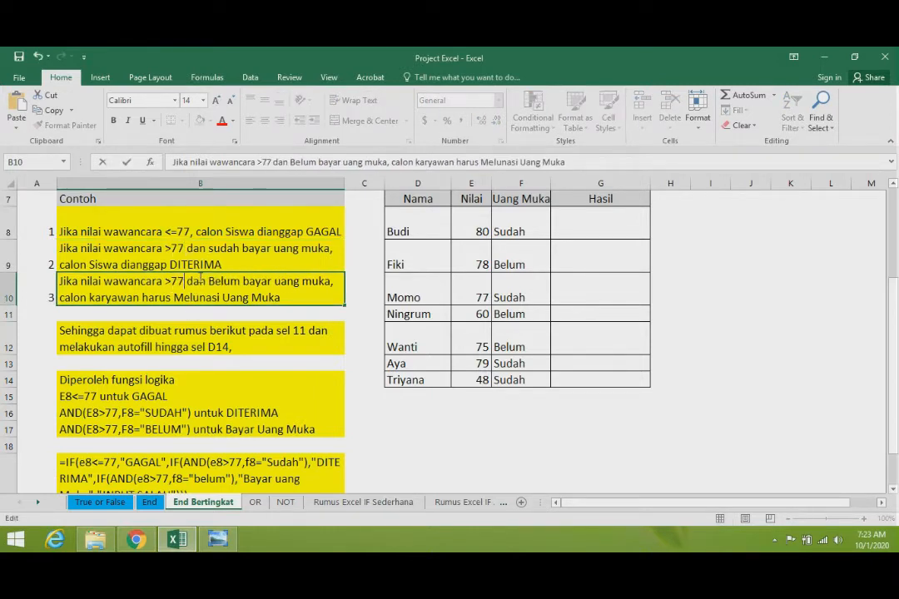
pyautogui.click(235, 350)
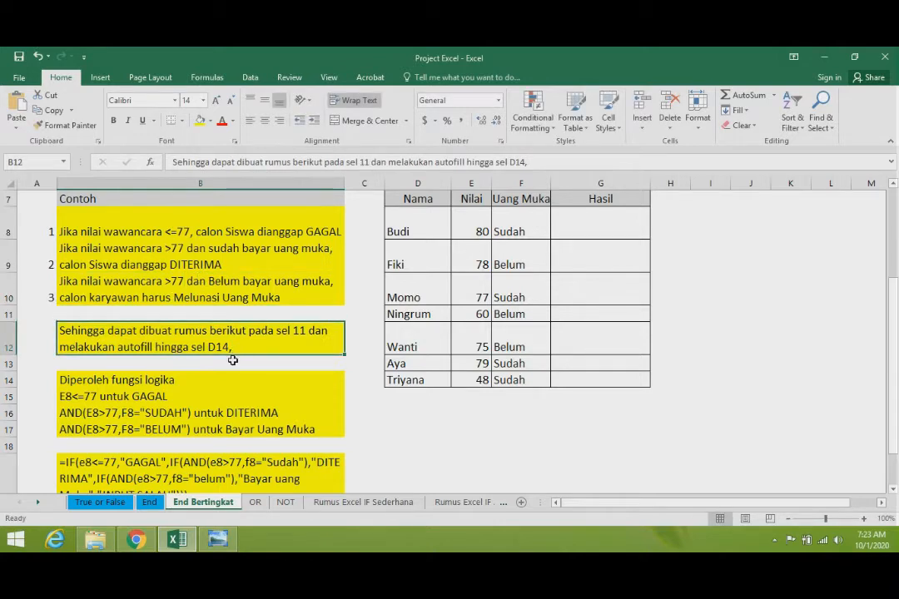
# - Review the logic expressions in B15:B17 and the nested IF/AND formula text in B19
pyautogui.scroll(-1, 234, 359)
pyautogui.click(105, 318)
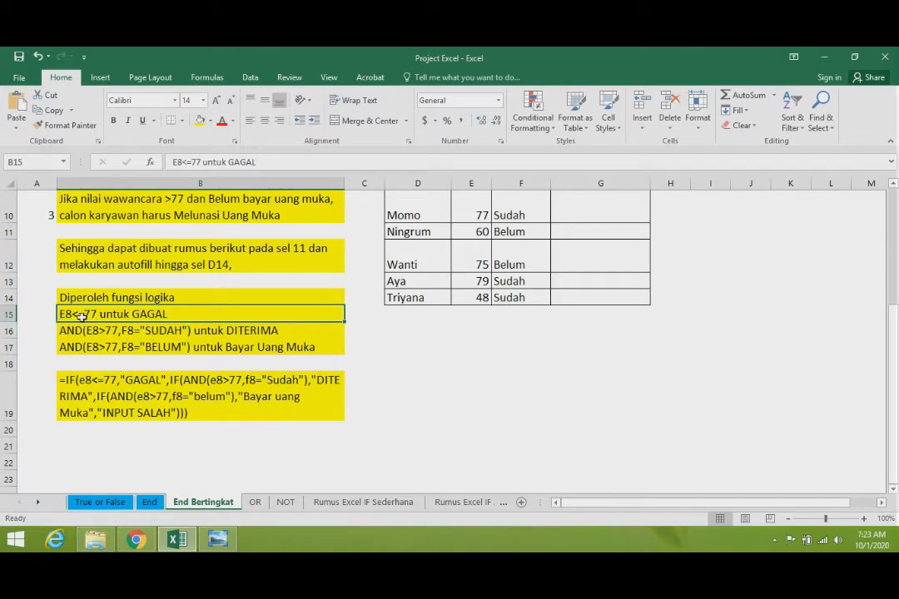
pyautogui.scroll(1, 367, 293)
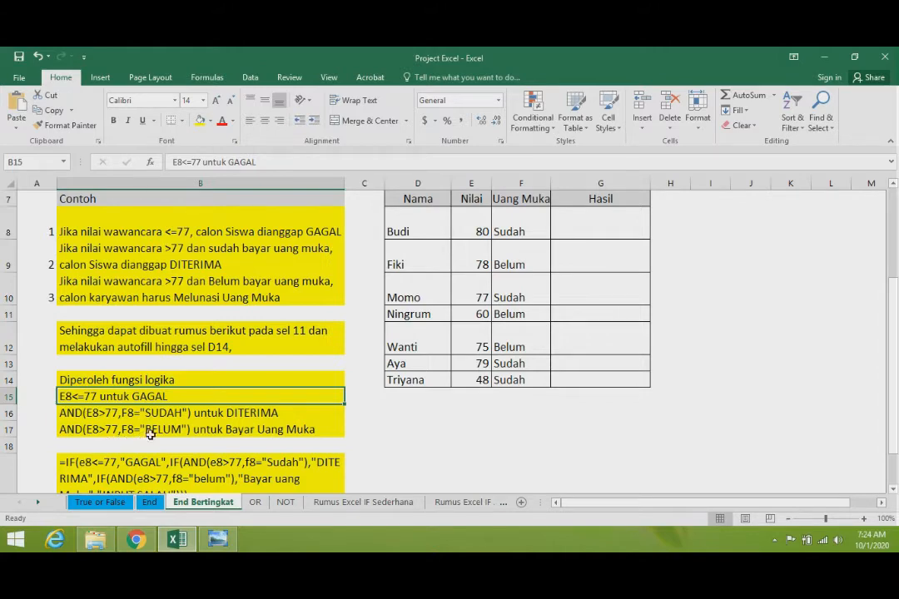
pyautogui.click(275, 429)
pyautogui.scroll(-1, 326, 432)
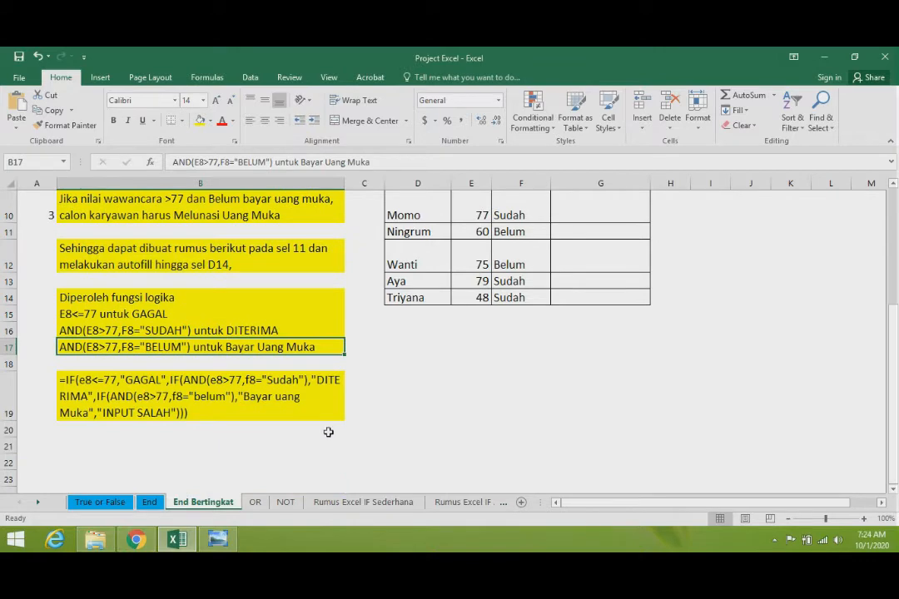
pyautogui.scroll(1, 326, 430)
pyautogui.scroll(-1, 324, 428)
pyautogui.click(137, 388)
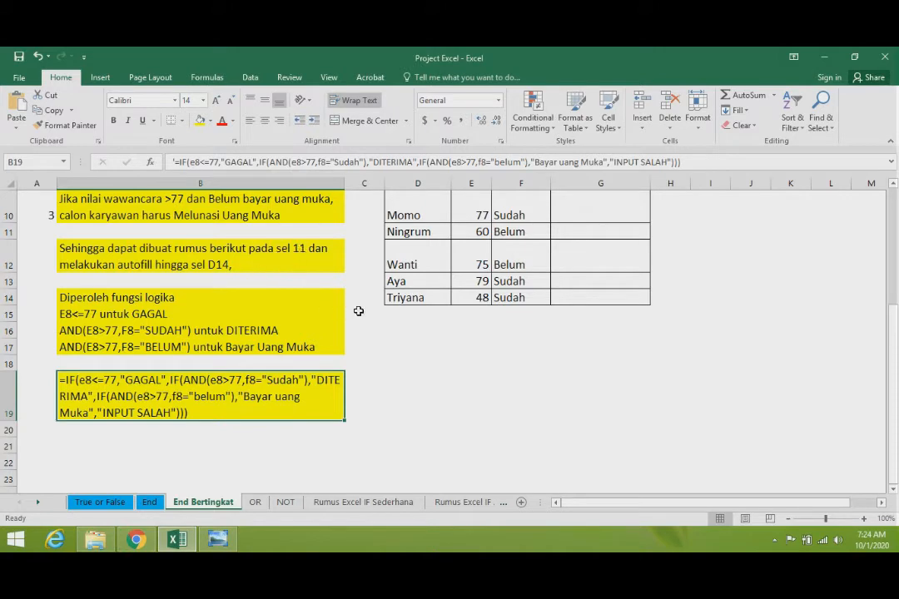
# - Start an IF formula in G14 with the logical test e14<=77
pyautogui.scroll(2, 358, 310)
pyautogui.scroll(-2, 358, 310)
pyautogui.click(620, 205)
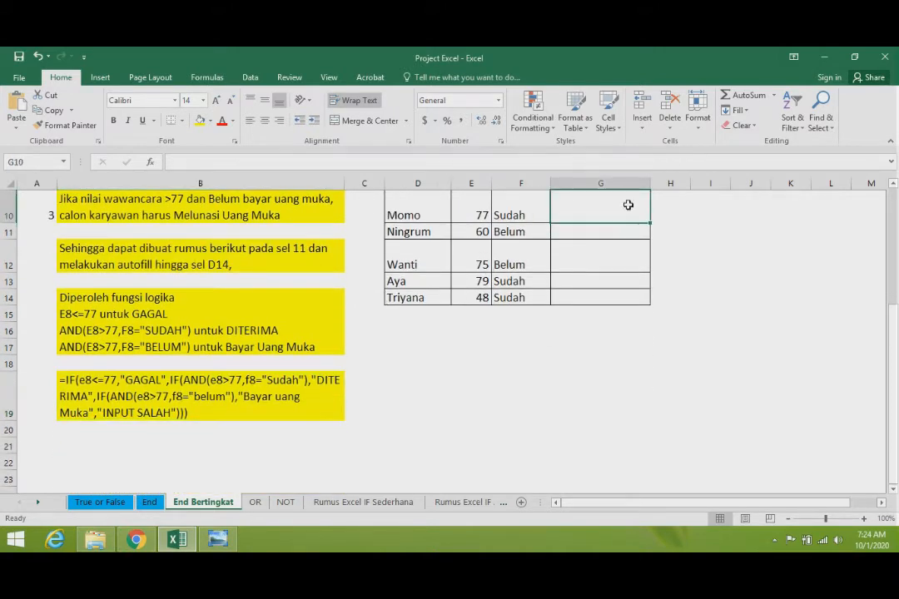
pyautogui.click(607, 297)
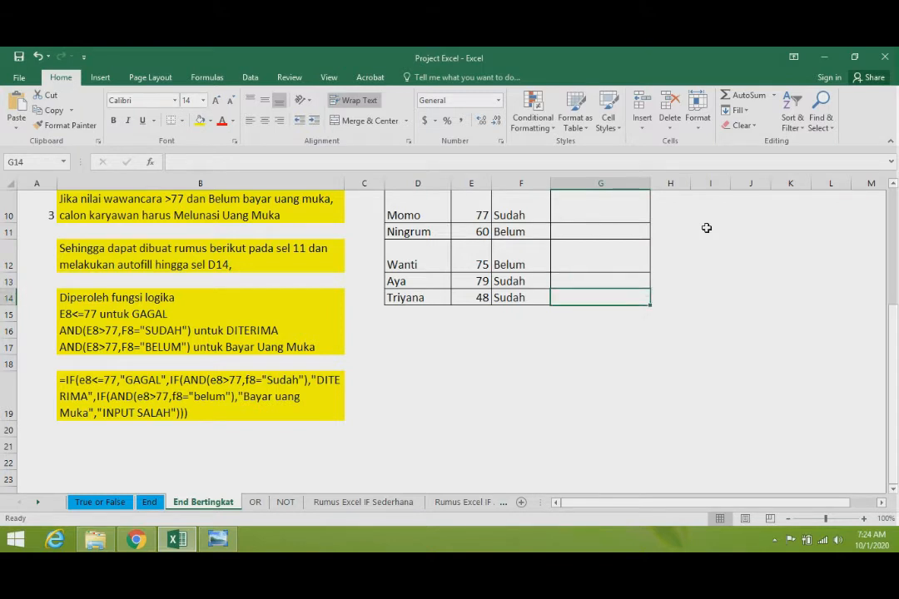
pyautogui.write('=if')
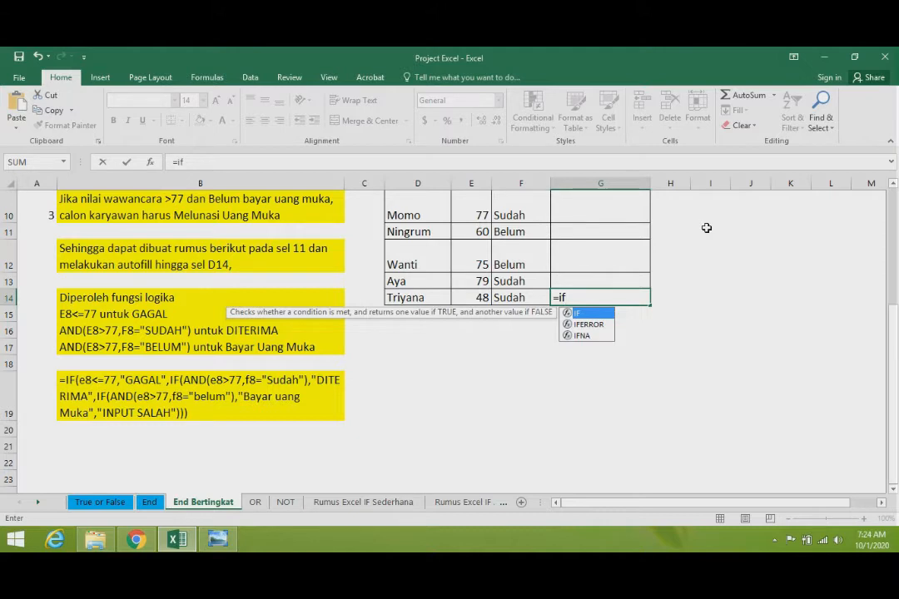
pyautogui.press('Tab')
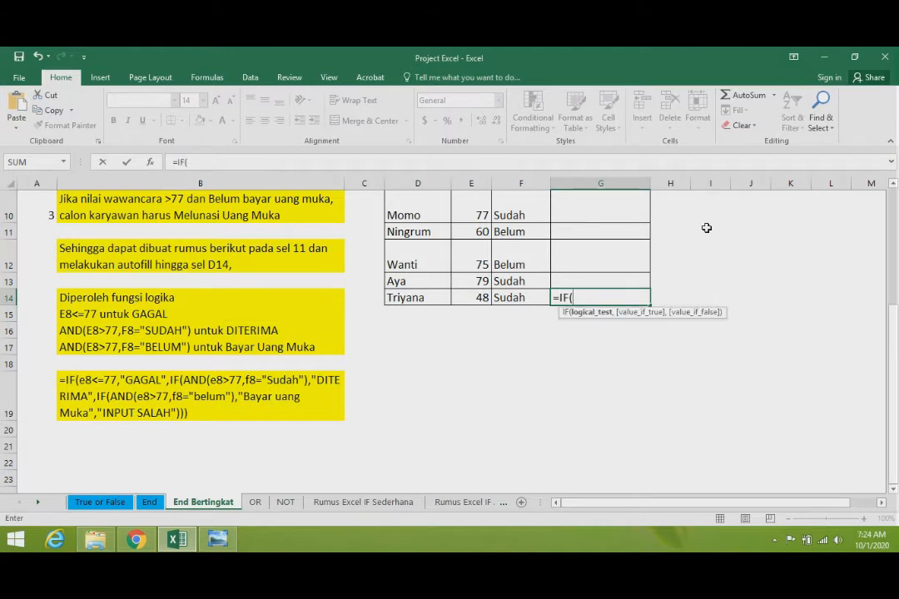
pyautogui.write('e')
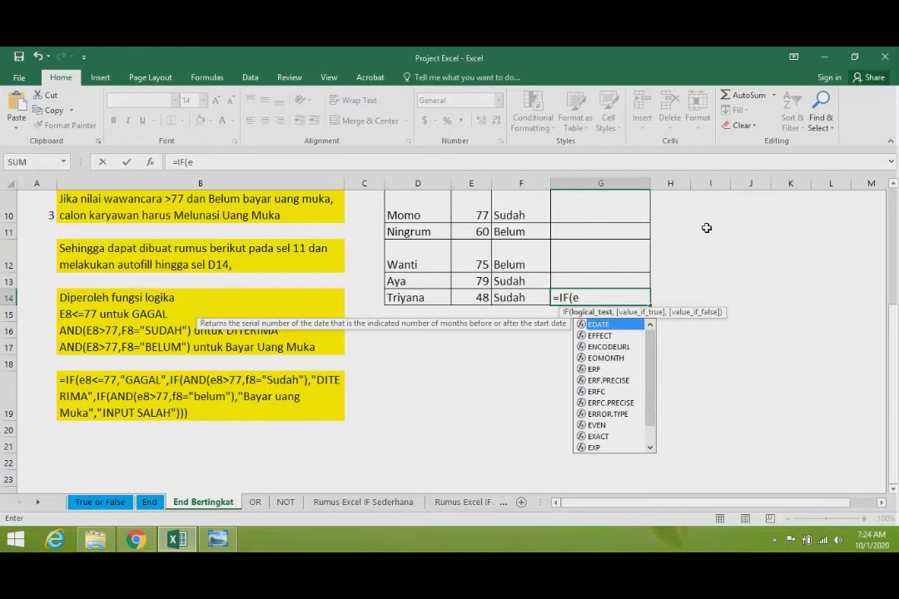
pyautogui.write('14')
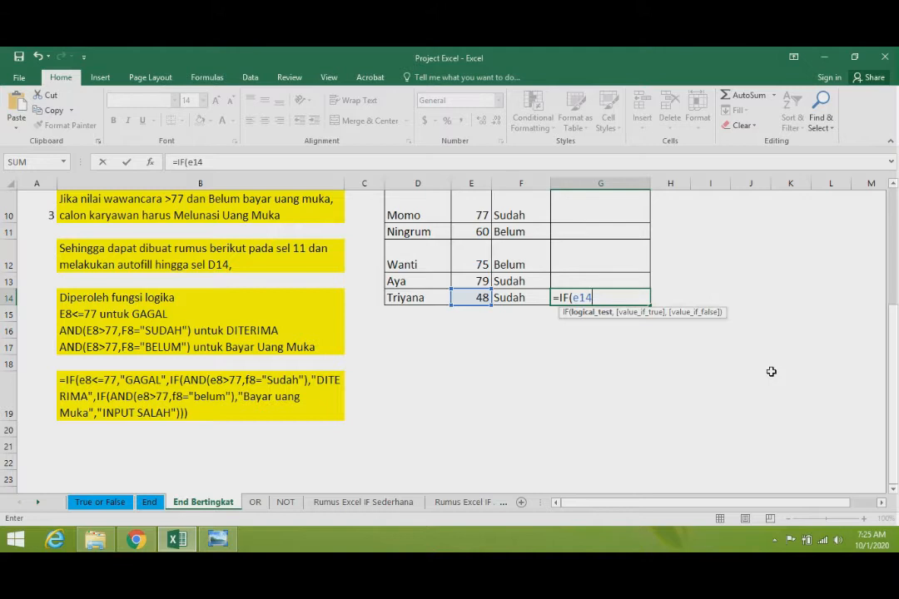
pyautogui.write('<=77,')
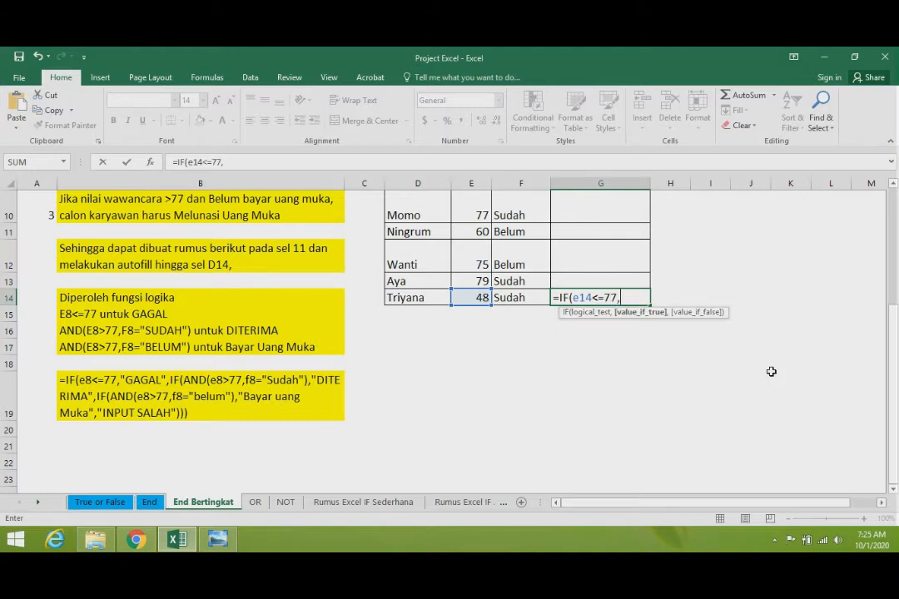
pyautogui.write('"ga')
# - Give the IF formula in G14 the true result "GAGAL" and enter it
pyautogui.press('BackSpace')
pyautogui.press('BackSpace')
pyautogui.write('GAGAL')
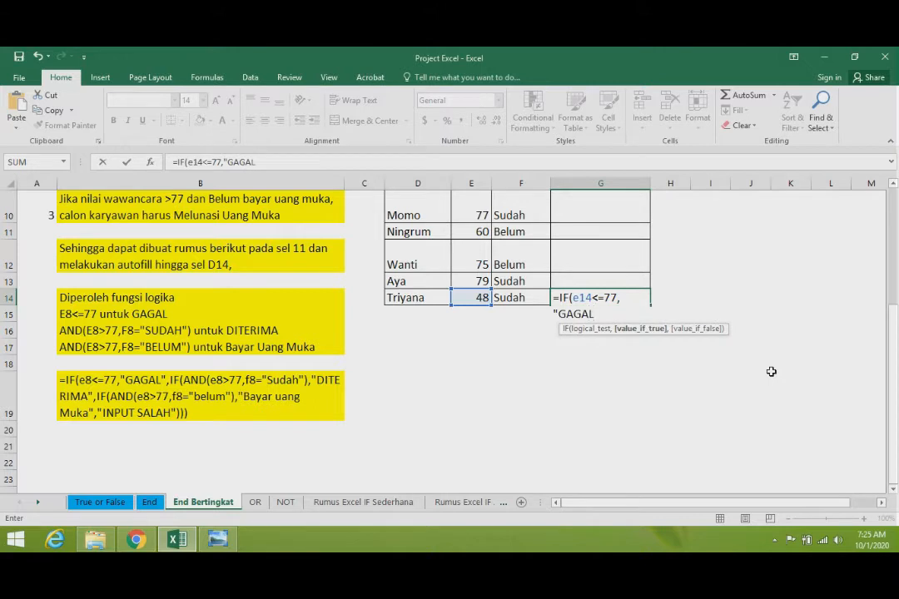
pyautogui.write('")')
pyautogui.hotkey('ctrl', 'Return')
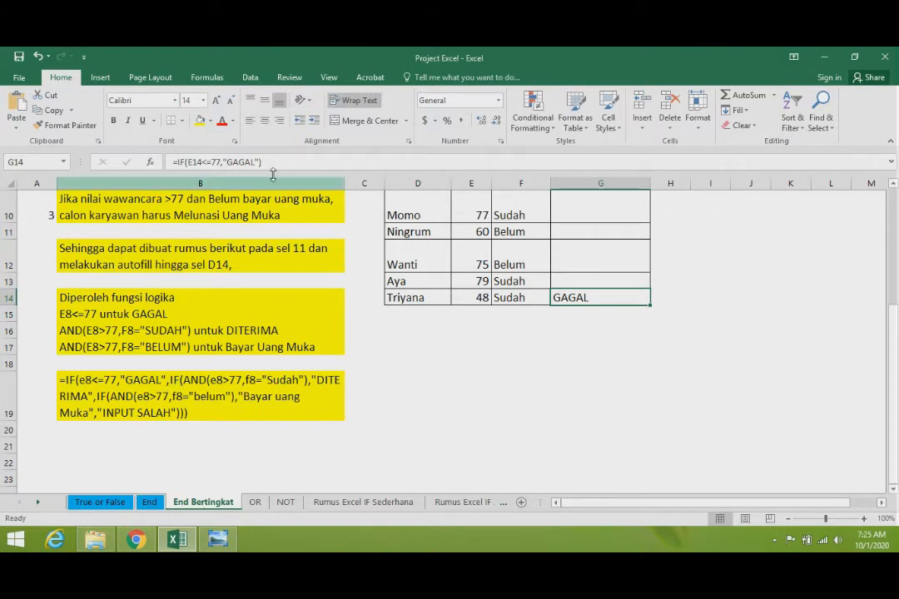
# - Extend the G14 formula with a nested IF containing an AND function whose first condition is E14>77
pyautogui.click(302, 162)
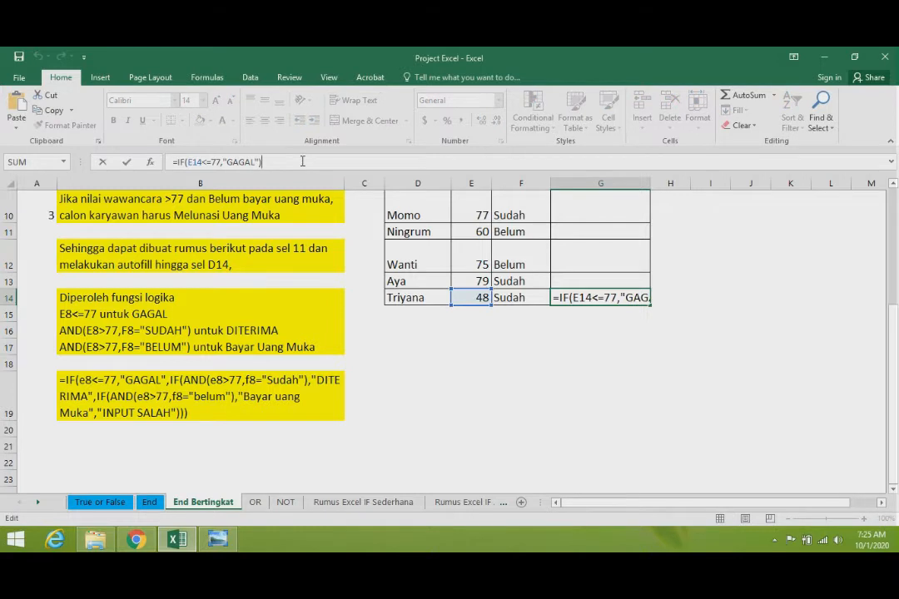
pyautogui.press('BackSpace')
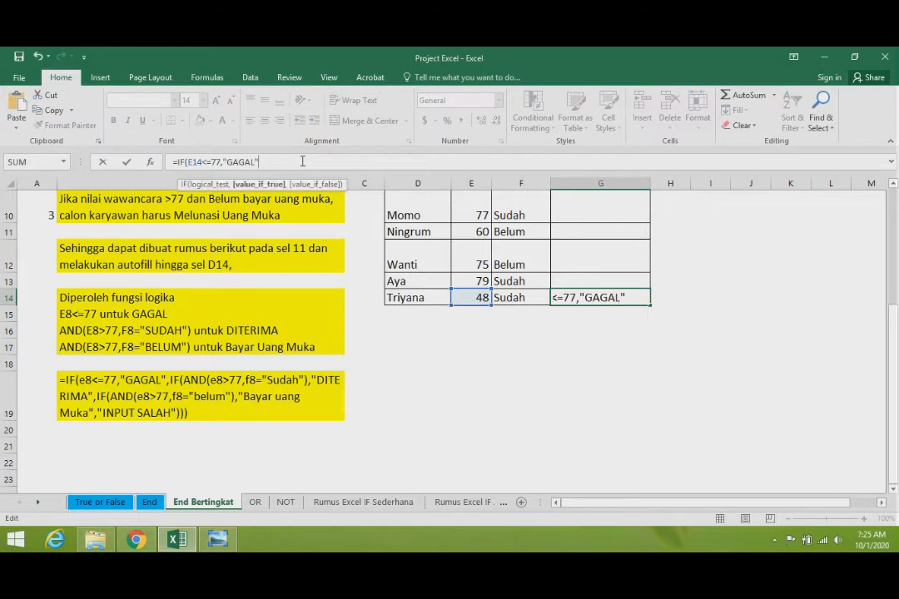
pyautogui.write(',IF(')
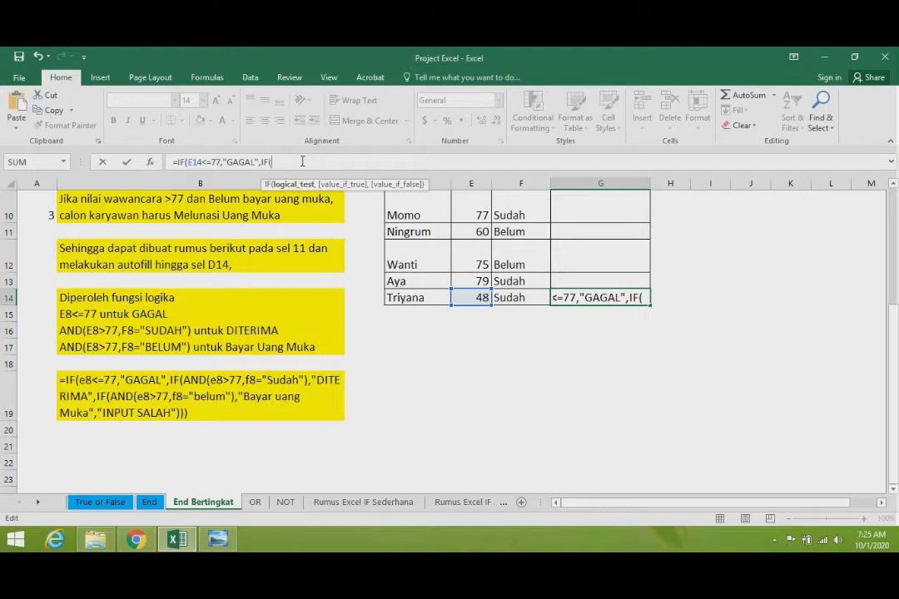
pyautogui.write('and')
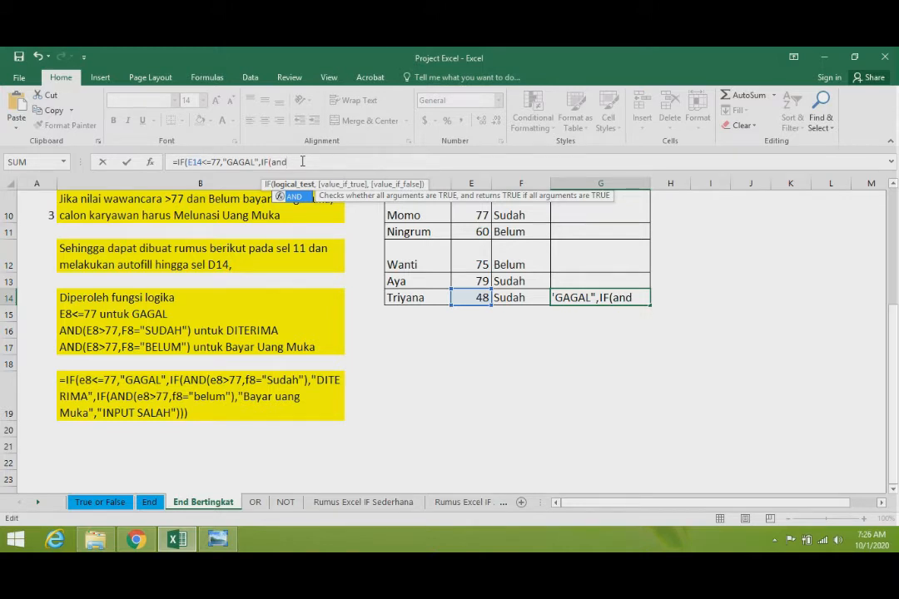
pyautogui.write('(')
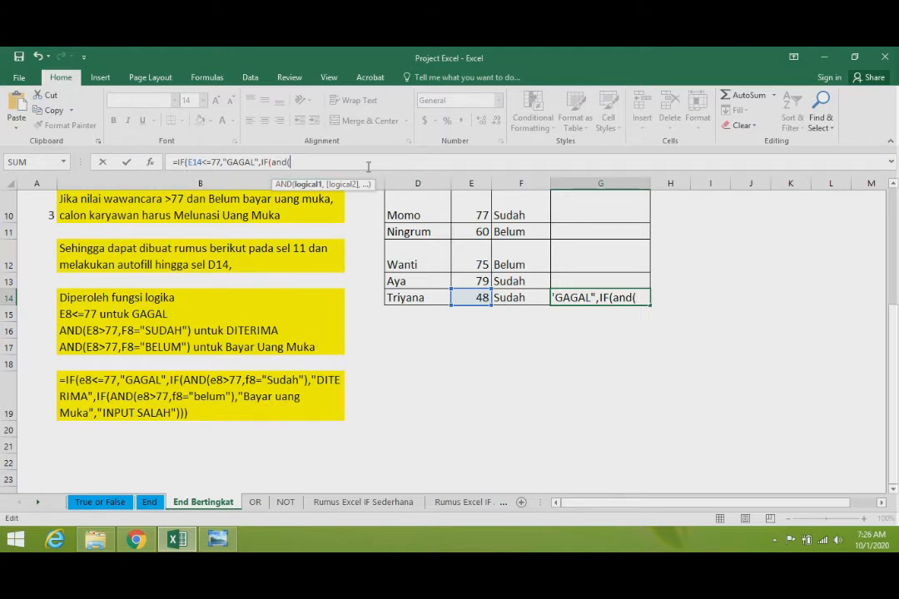
pyautogui.write('E')
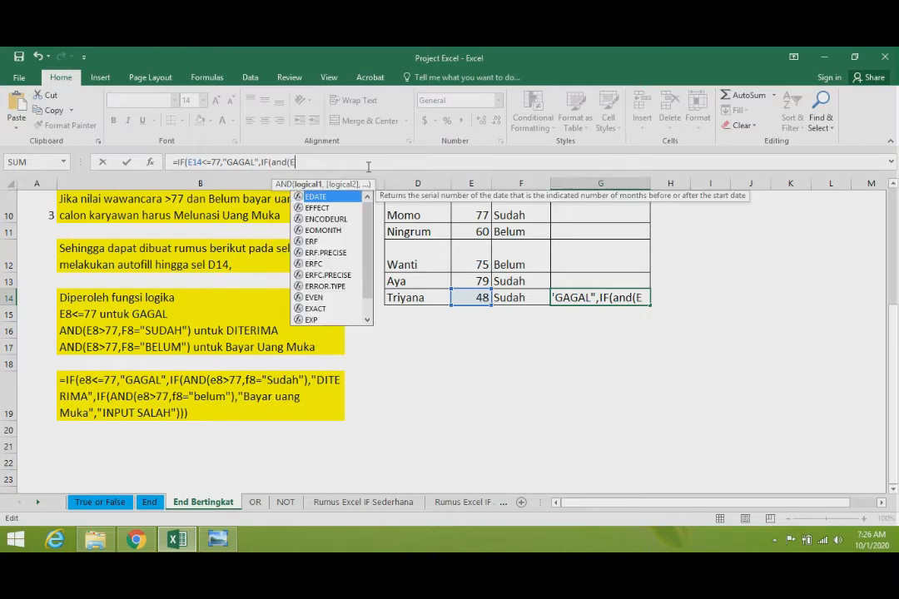
pyautogui.write('14')
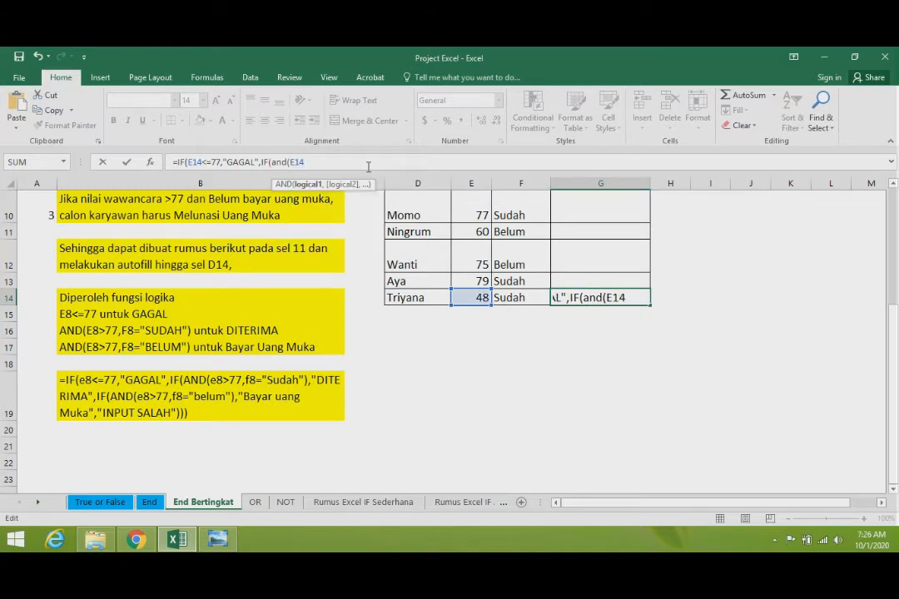
pyautogui.write('>77,')
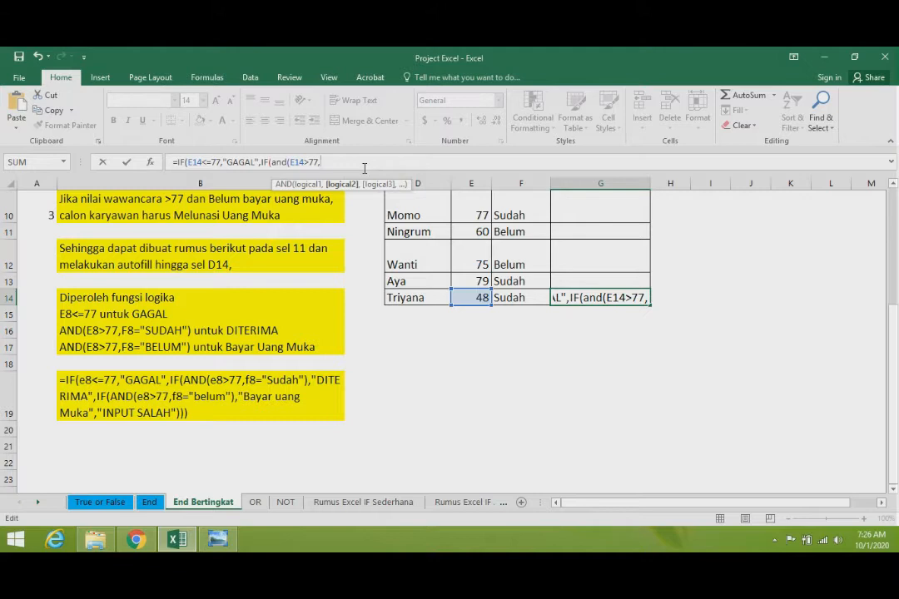
# - Add f14="Sudah" as the second condition and close the AND function
pyautogui.write('f14')
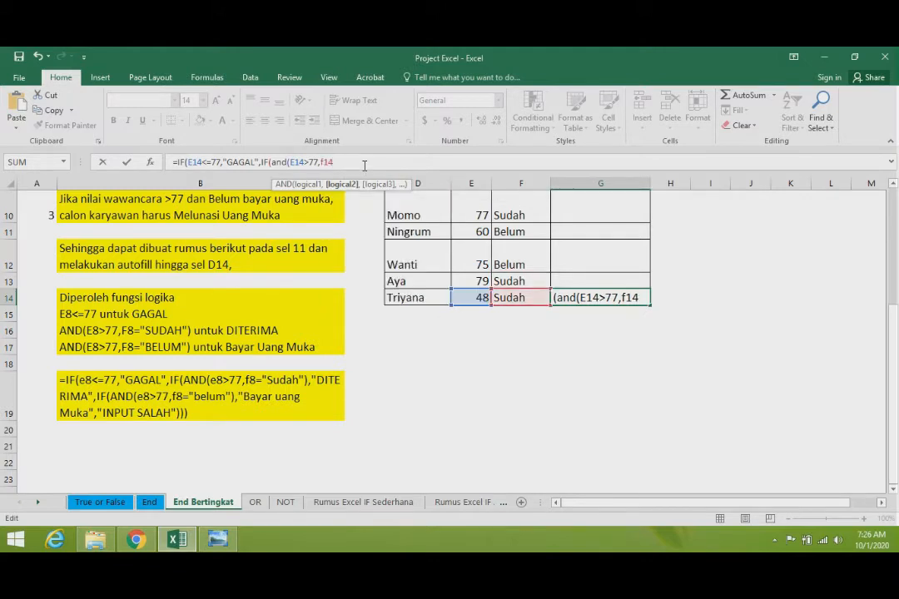
pyautogui.write('=')
pyautogui.write('"Sudah')
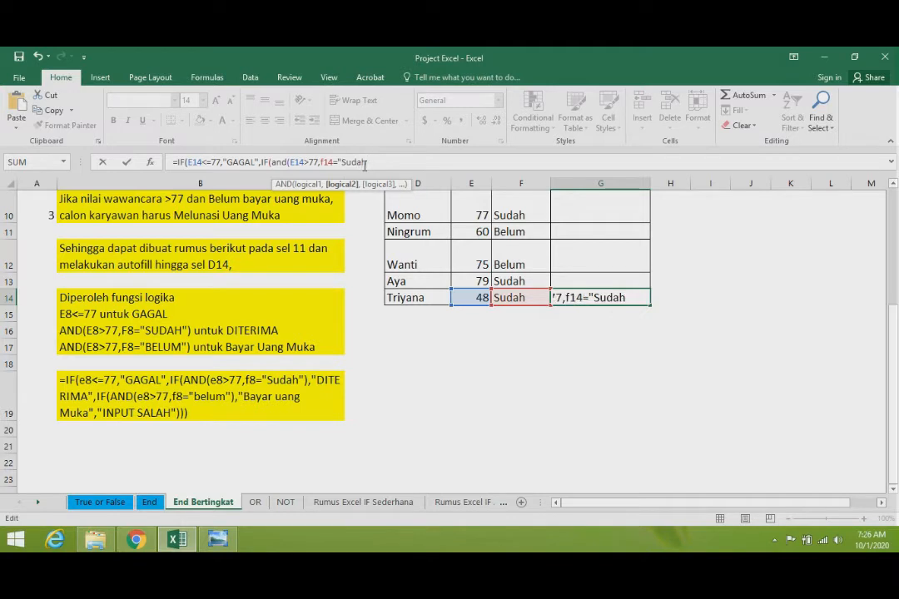
pyautogui.write('"),')
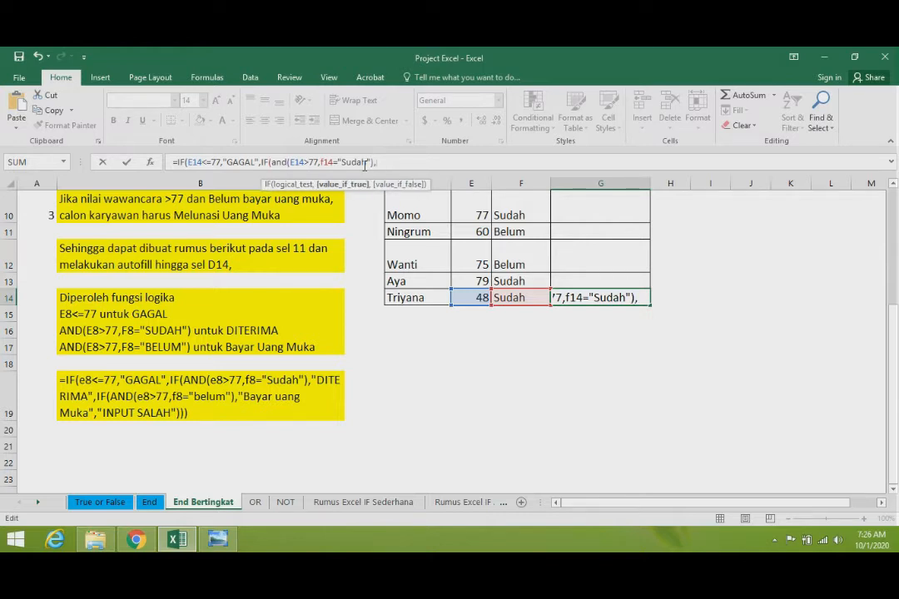
pyautogui.write('"D')
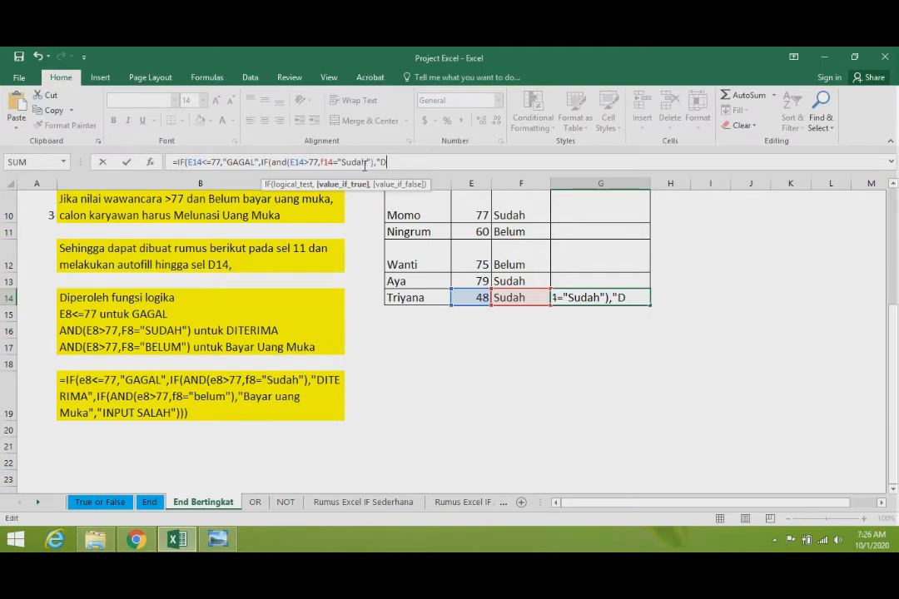
pyautogui.write('ITERIMA')
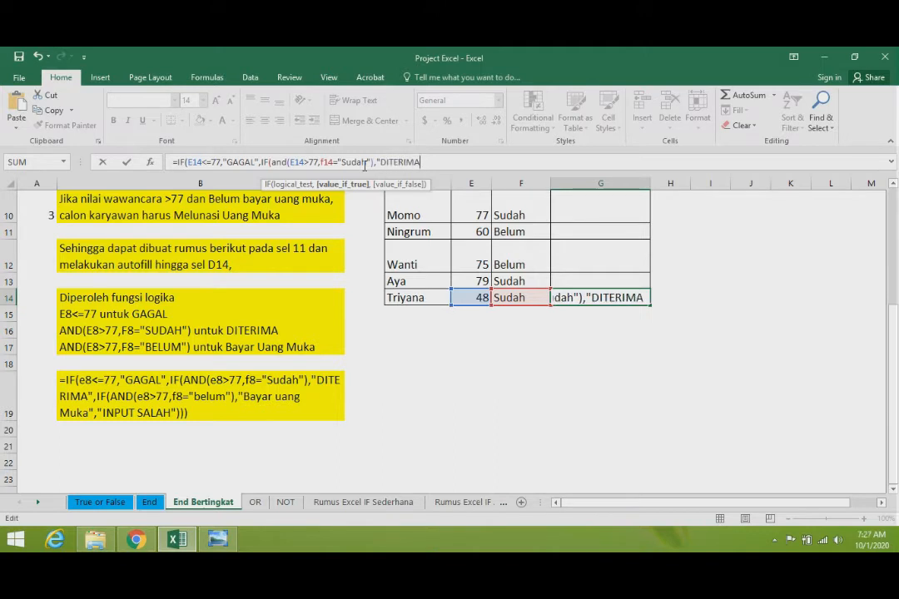
pyautogui.write('")')
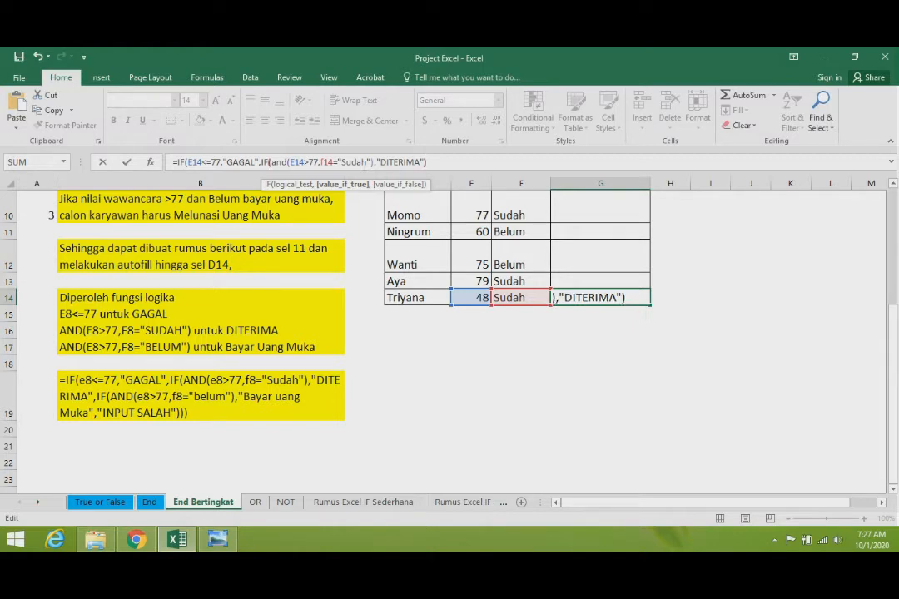
pyautogui.write(')')
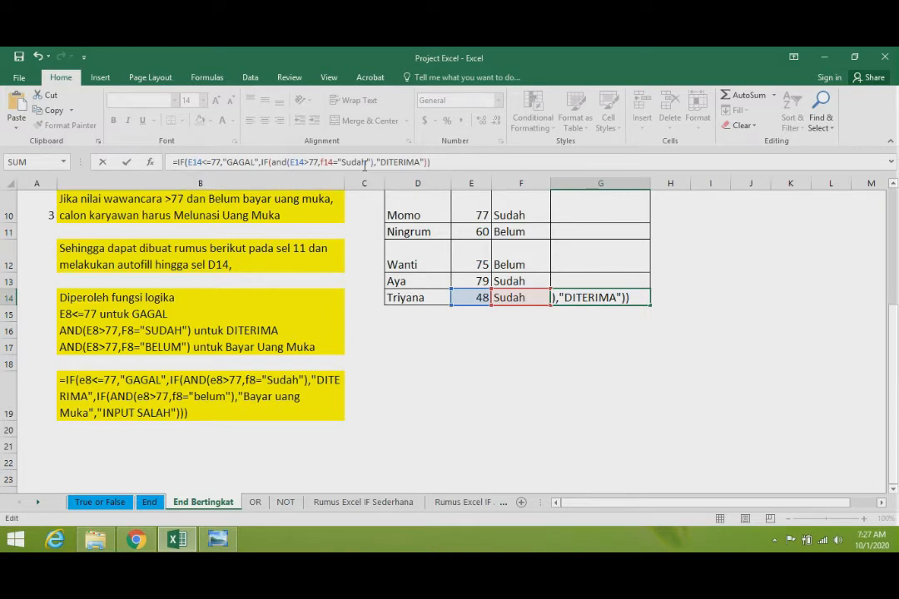
# - Set the nested IF's true result to "DITERIMA", close both IF functions and enter the formula
pyautogui.press('Return')
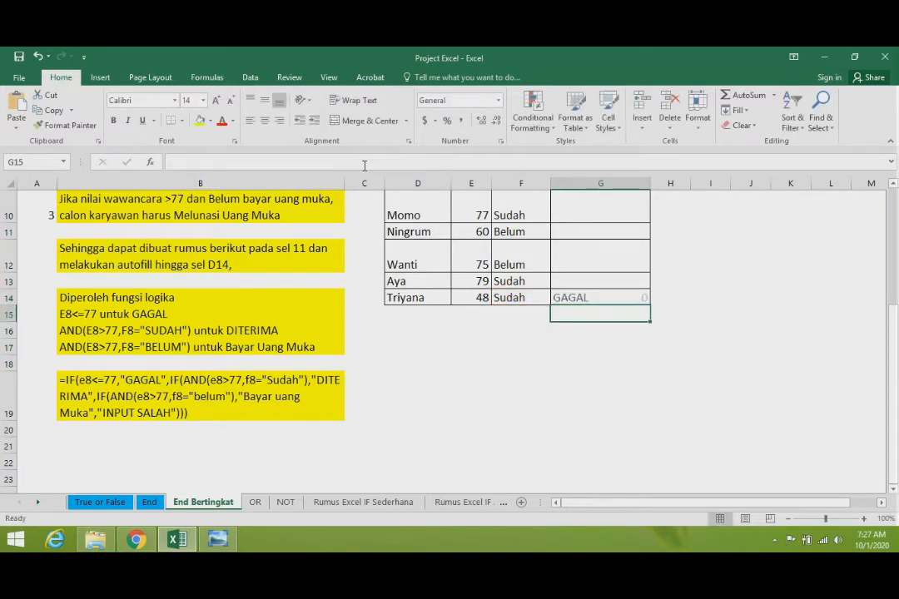
# - Copy the nested IF formula from G14 into G13
pyautogui.press('Up')
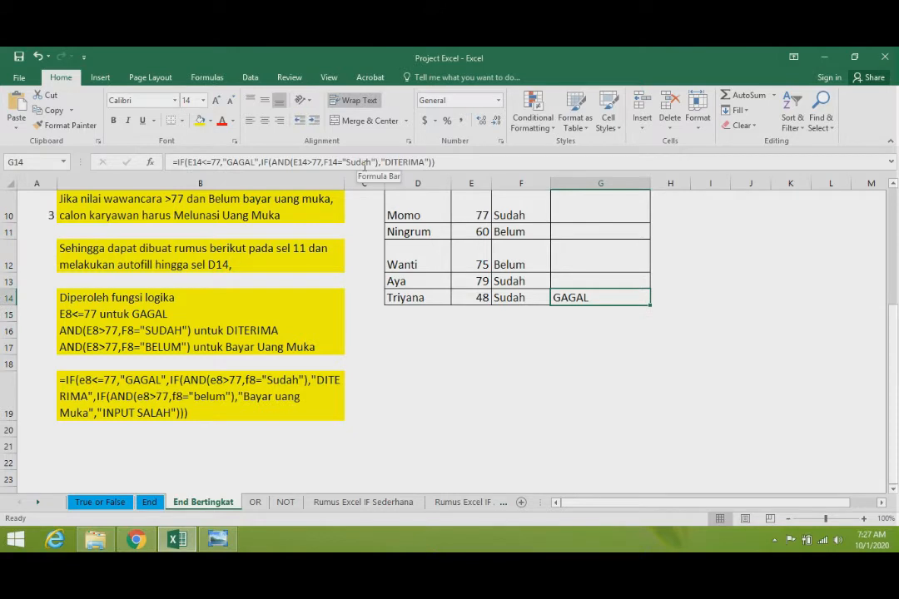
pyautogui.hotkey('ctrl', 'c')
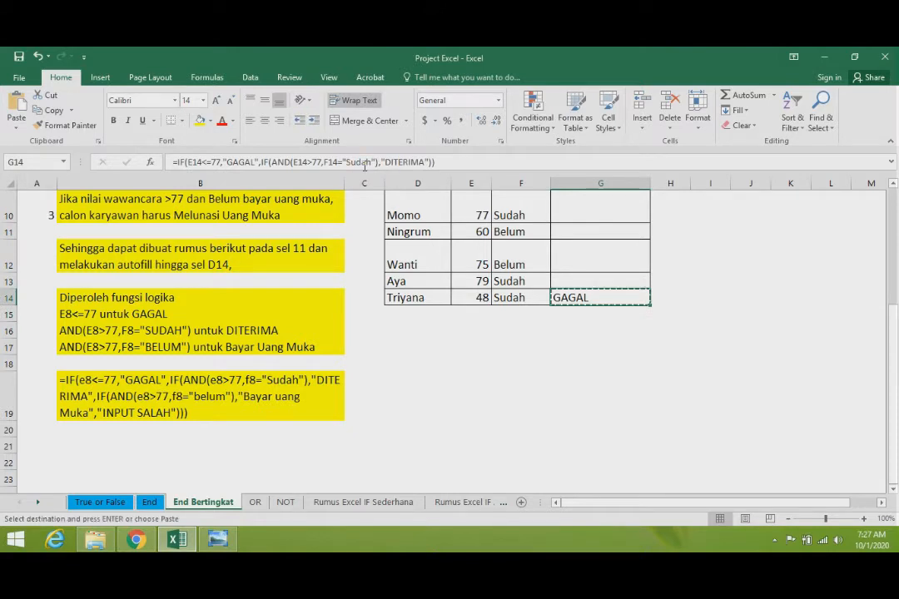
pyautogui.press('Up')
pyautogui.hotkey('ctrl', 'v')
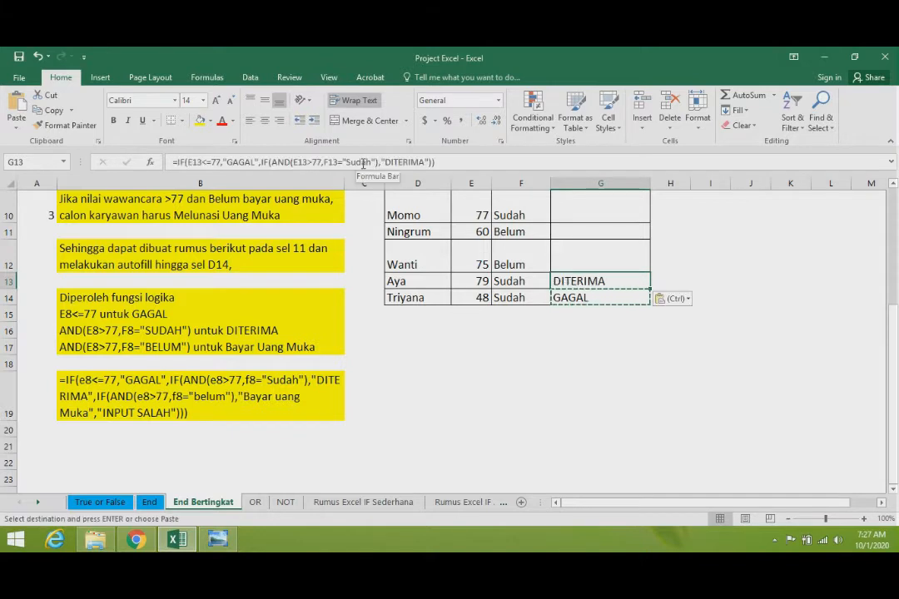
pyautogui.press('Left')
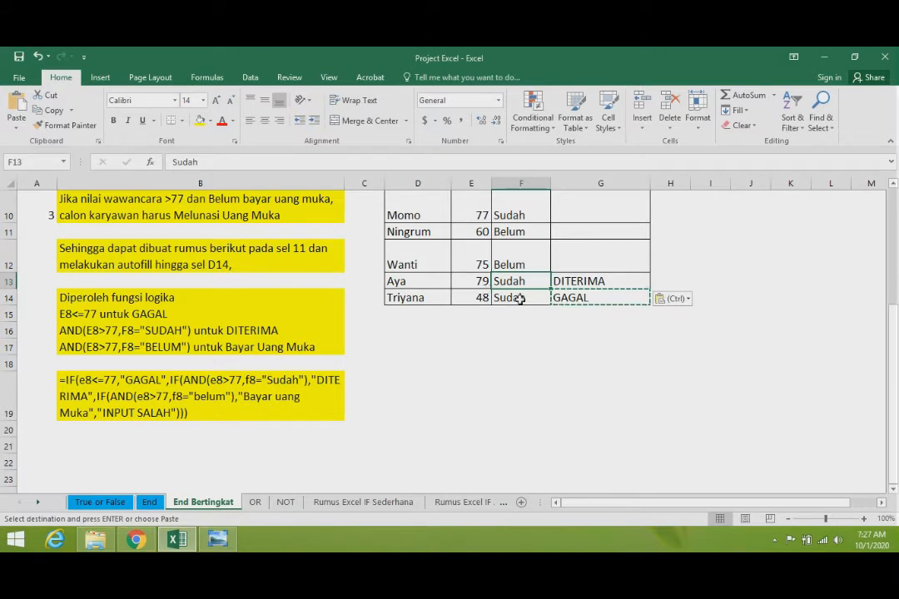
pyautogui.click(572, 327)
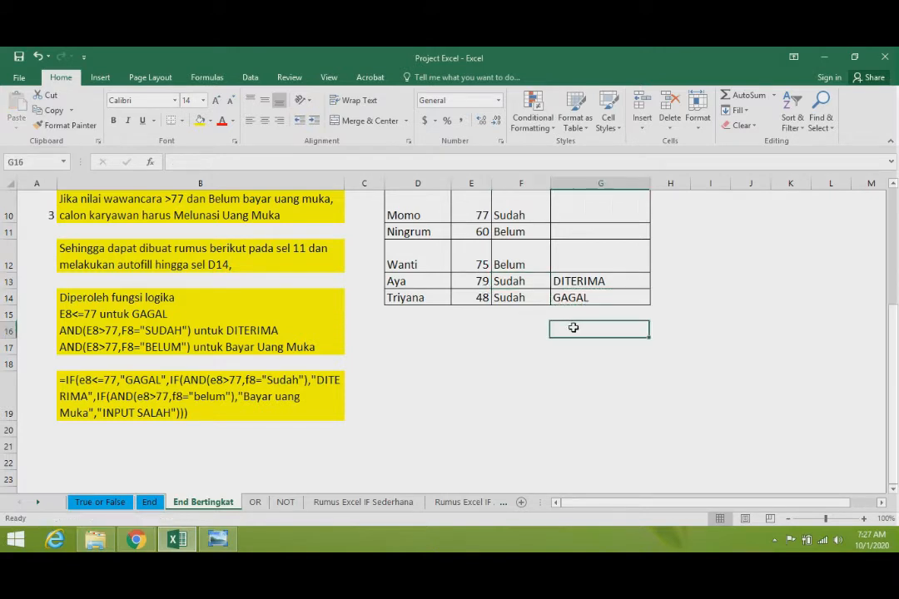
# - Copy the G13 formula into G12 and compare its result with the payment status in F12
pyautogui.click(577, 282)
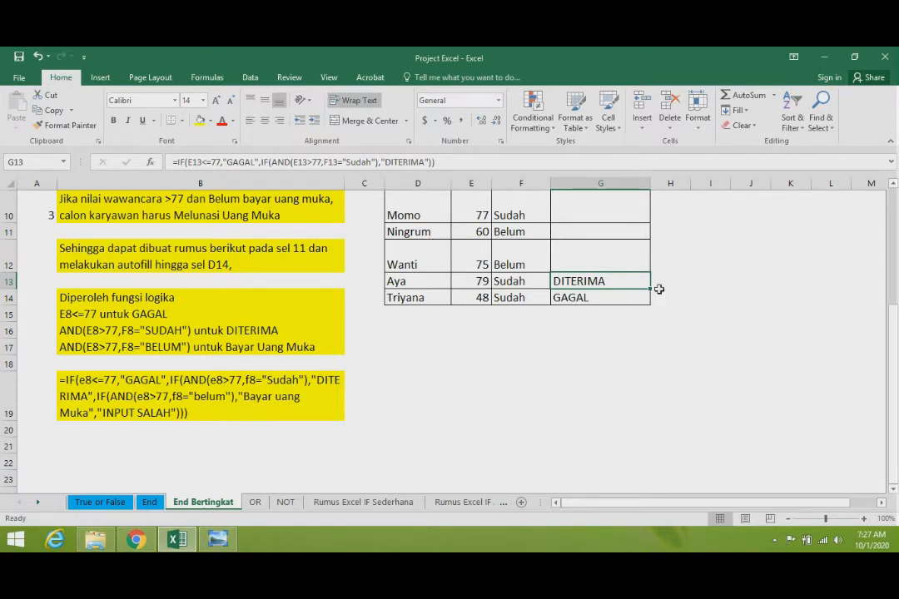
pyautogui.hotkey('ctrl', 'c')
pyautogui.click(593, 254)
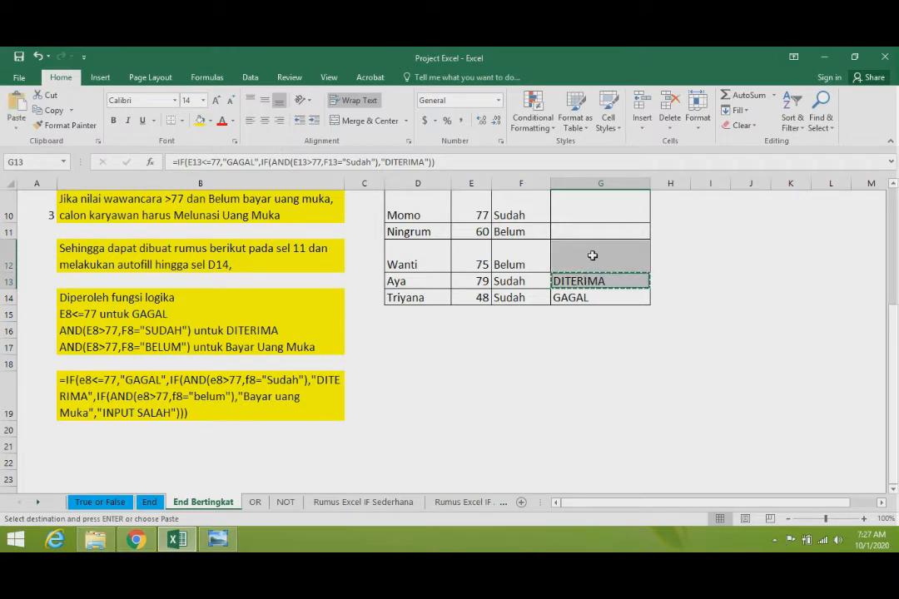
pyautogui.hotkey('ctrl', 'v')
pyautogui.click(581, 310)
pyautogui.press('Escape')
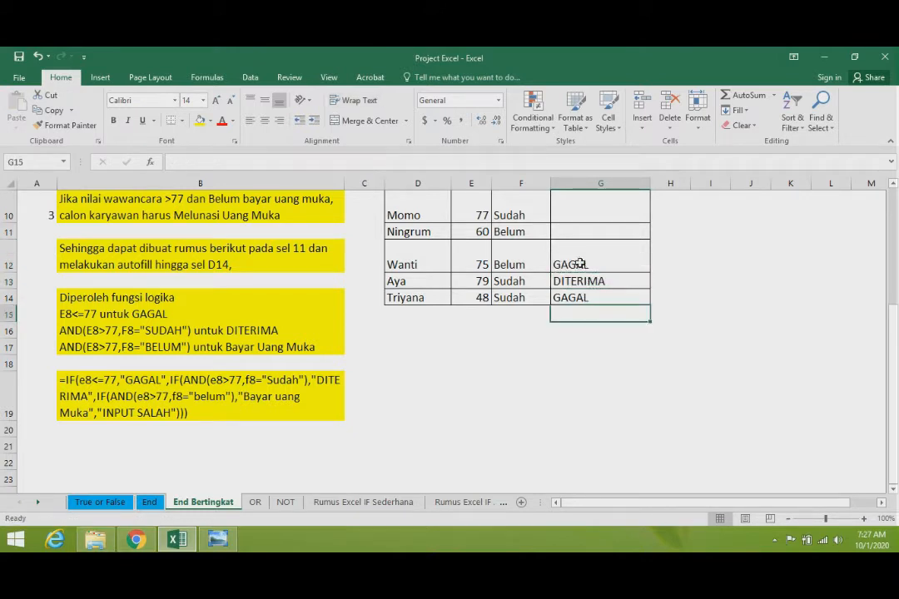
pyautogui.click(556, 261)
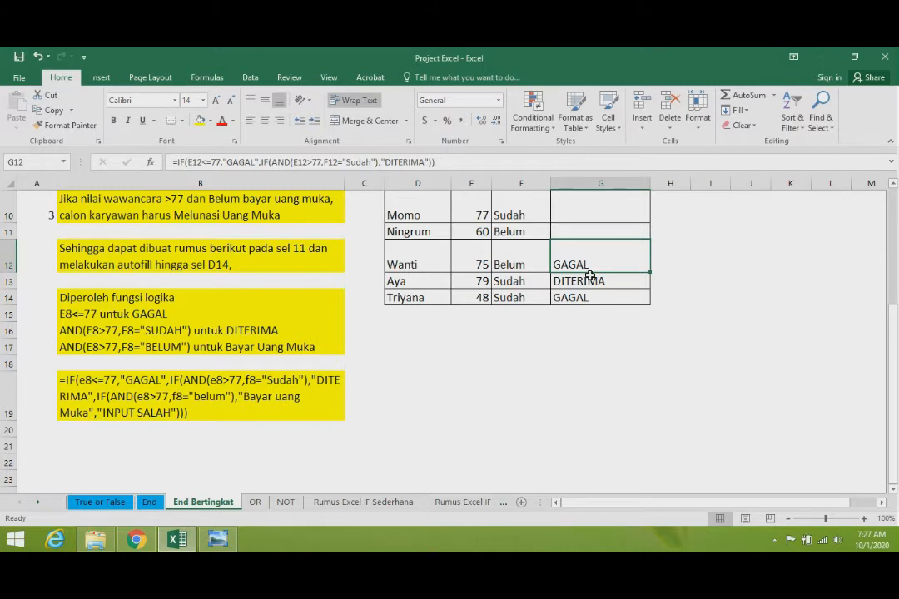
pyautogui.click(542, 281)
pyautogui.click(524, 266)
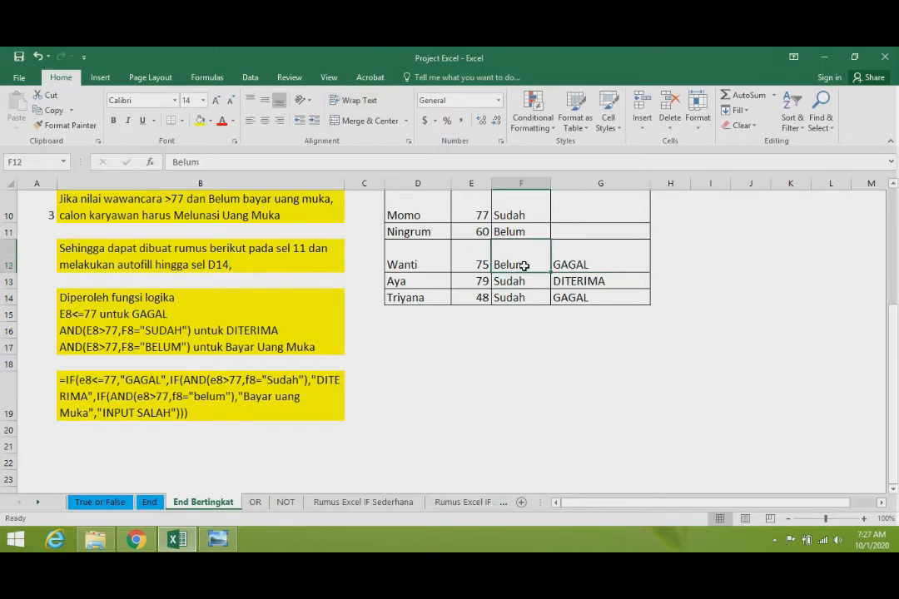
# - Test the G13 formula by copying "Belum" from F12 into F13, and undo the status change
pyautogui.press('Down')
pyautogui.hotkey('ctrl', 'v')
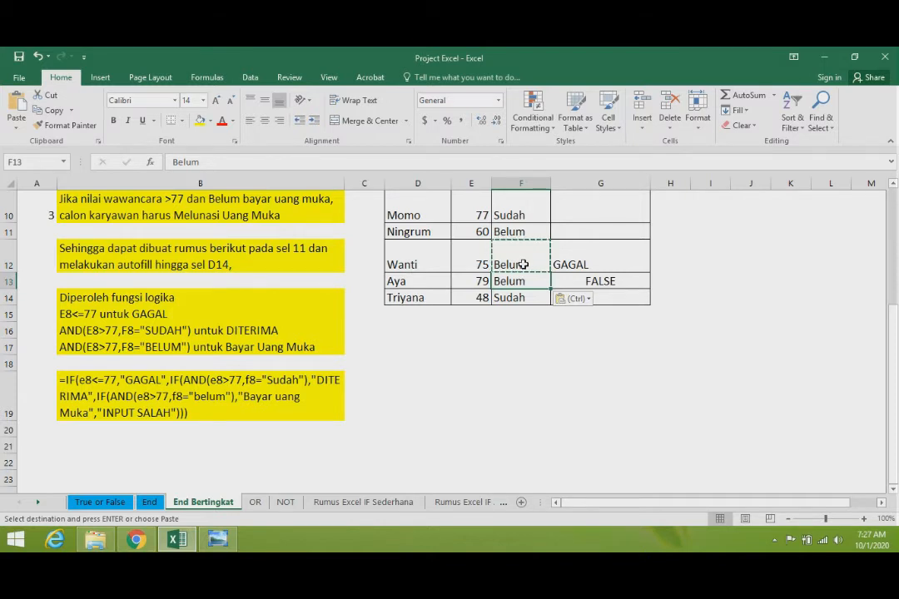
pyautogui.press('Right')
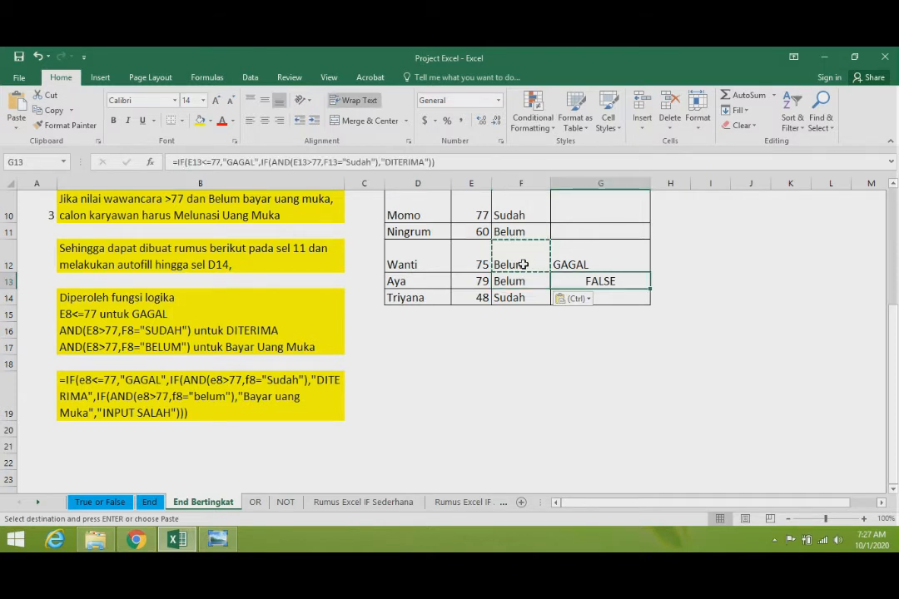
pyautogui.press('Left')
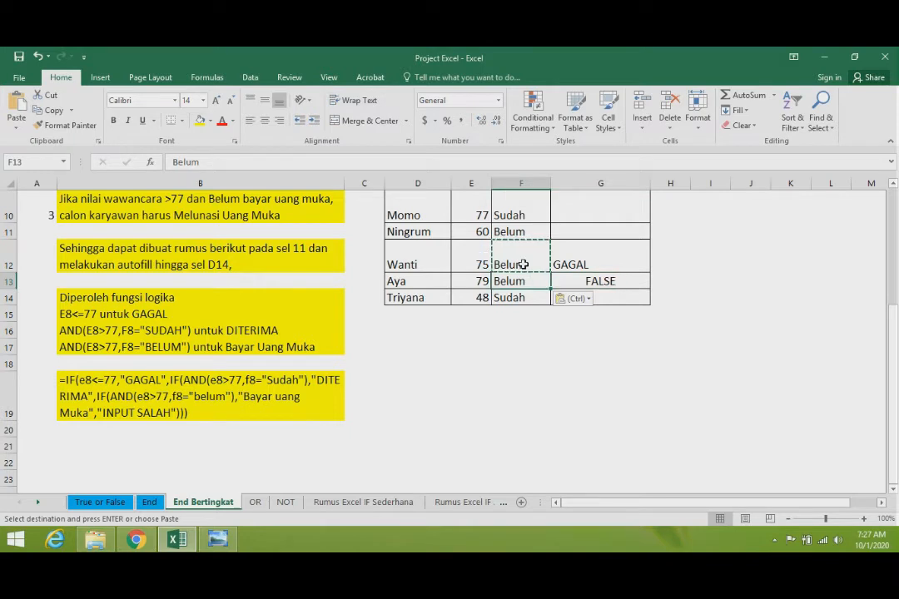
pyautogui.press('Right')
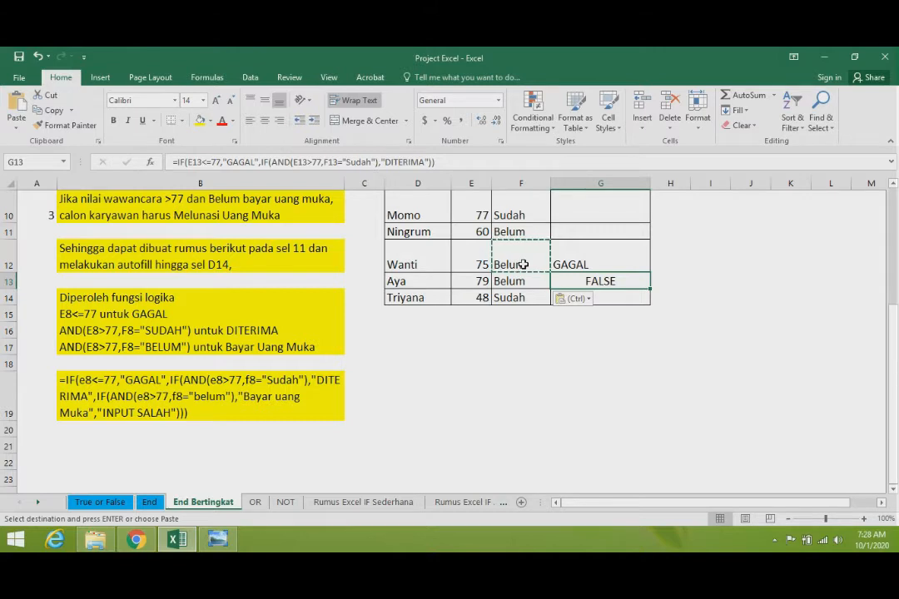
pyautogui.hotkey('ctrl', 'z')
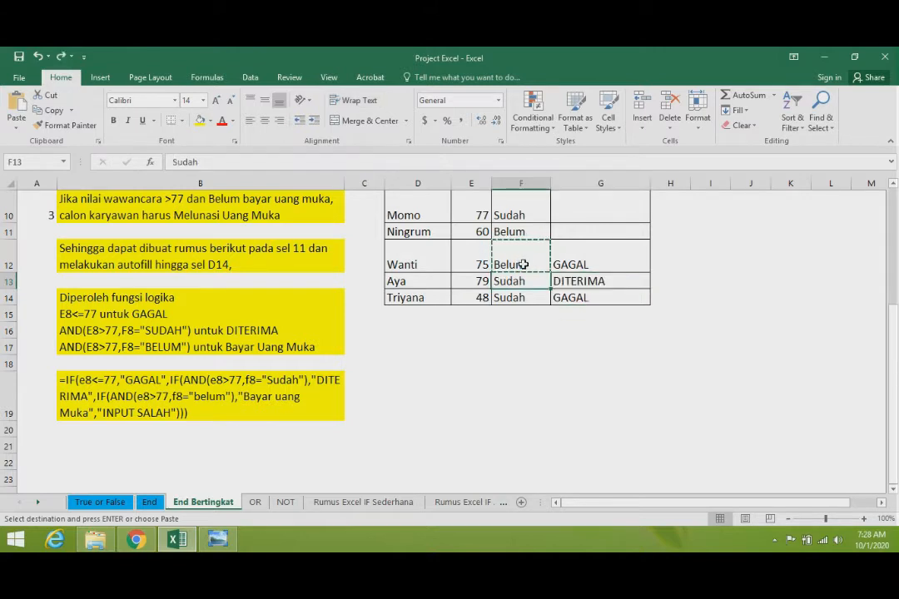
pyautogui.press('Escape')
# - Clear the formula from cell G12
pyautogui.press('Right')
pyautogui.press('Up')
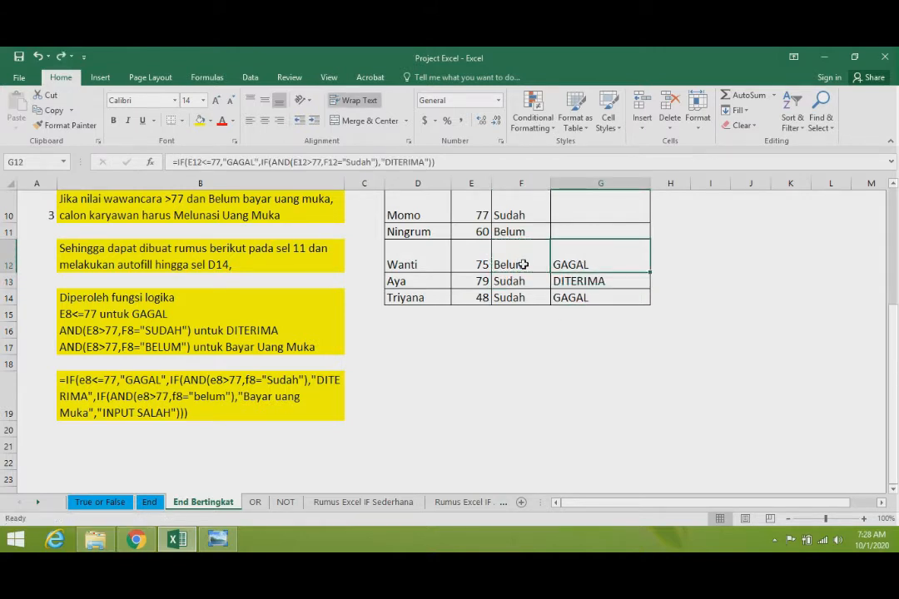
pyautogui.press('Delete')
pyautogui.press('Down')
pyautogui.press('Left')
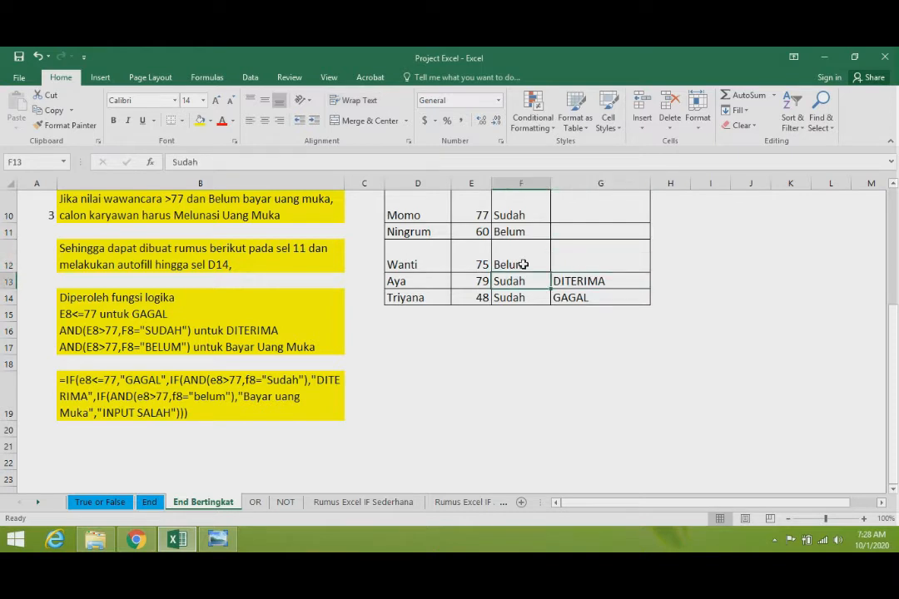
# - Copy the formula from G13 into G9, the row with score 78 and status "Belum"
pyautogui.press('Up')
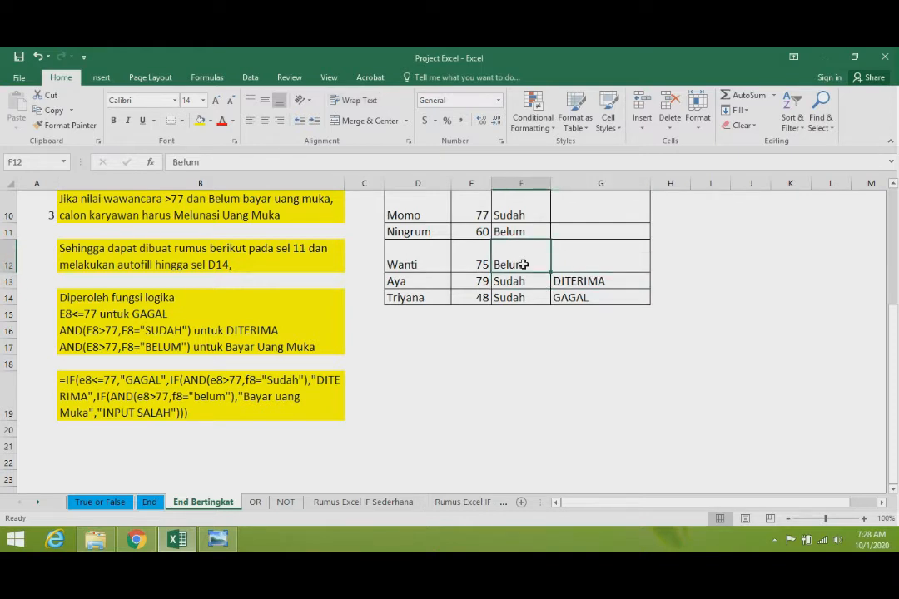
pyautogui.press('Up')
pyautogui.press('Up')
pyautogui.press('Up')
pyautogui.press('Up')
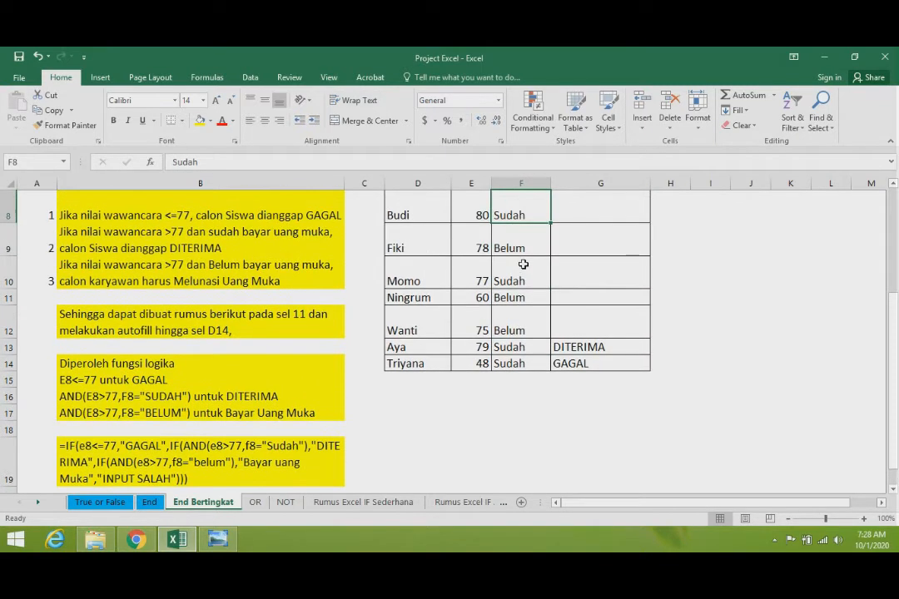
pyautogui.press('Down')
pyautogui.press('Down')
pyautogui.press('Down')
pyautogui.press('Down')
pyautogui.press('Right')
pyautogui.press('Down')
pyautogui.hotkey('ctrl', 'c')
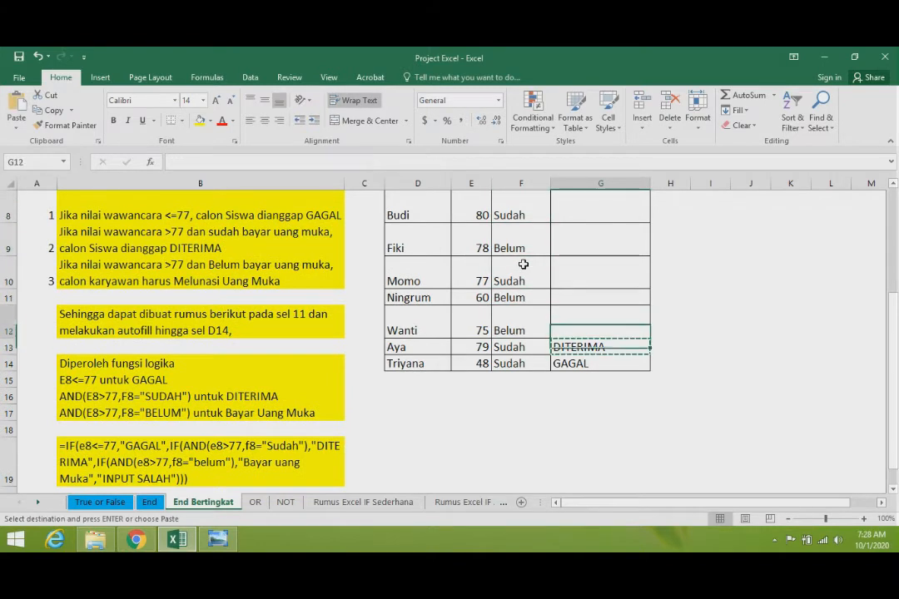
pyautogui.press('Up')
pyautogui.press('Up')
pyautogui.press('Up')
pyautogui.press('Up')
pyautogui.press('Up')
pyautogui.press('Down')
pyautogui.hotkey('ctrl', 'v')
pyautogui.keyDown('ctrl'); pyautogui.click(523, 264); pyautogui.keyUp('ctrl')
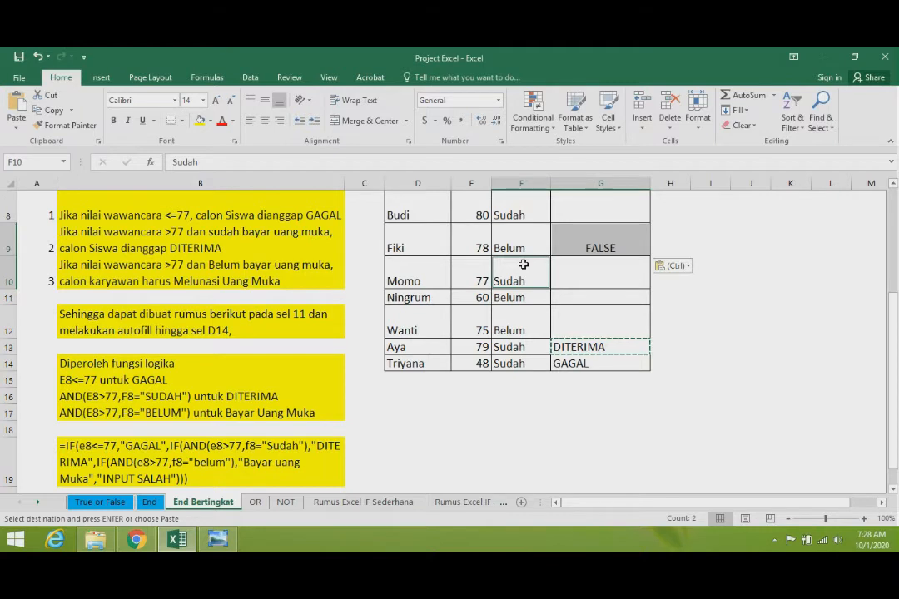
# - Remove the closing brackets from the G9 formula and start a third IF as the second IF's false value
pyautogui.press('Up')
pyautogui.press('Right')
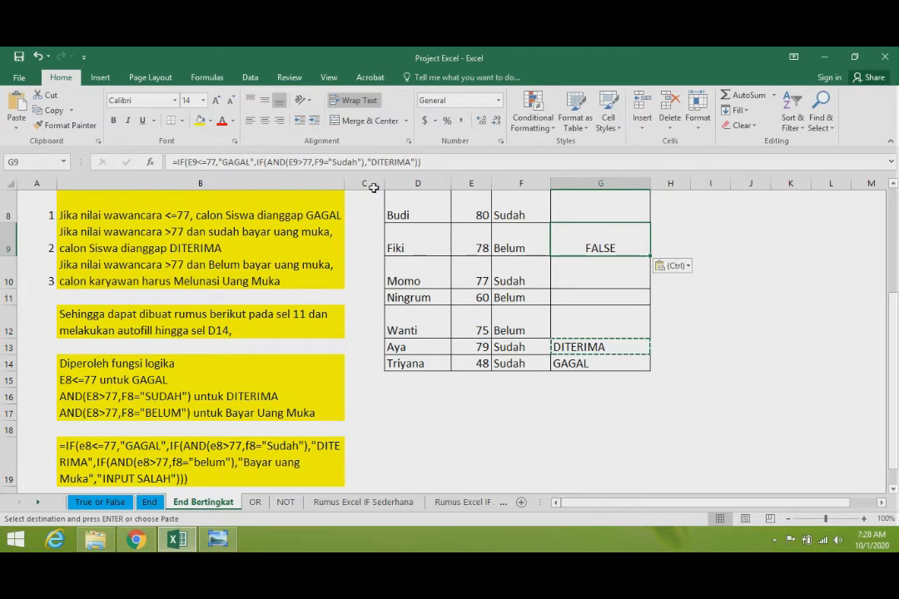
pyautogui.click(427, 163)
pyautogui.press('BackSpace')
pyautogui.press('BackSpace')
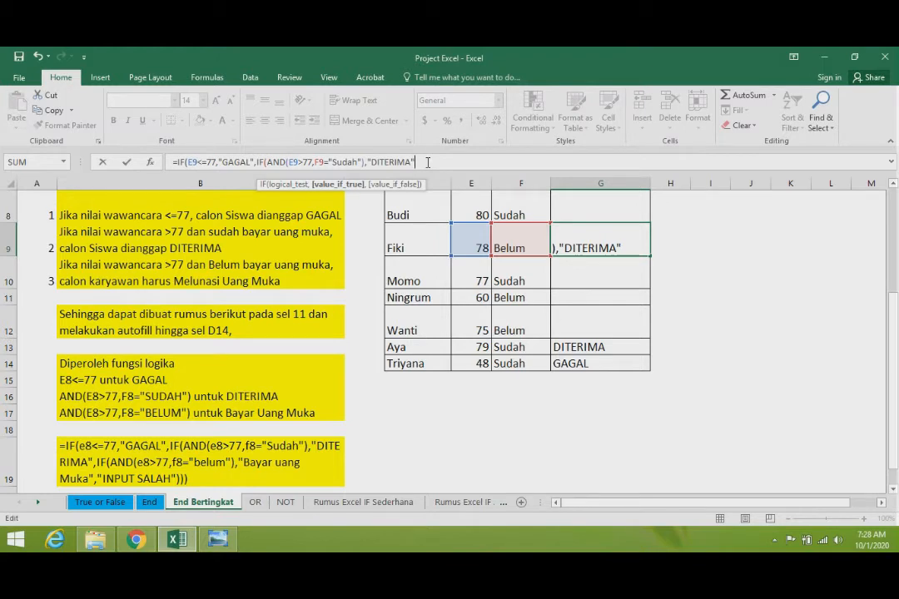
pyautogui.write(',id')
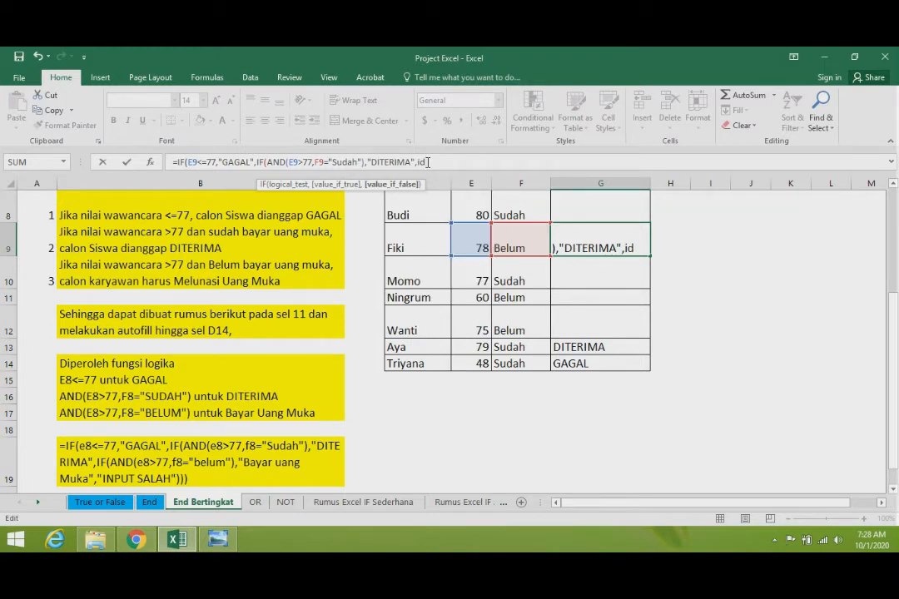
pyautogui.press('BackSpace')
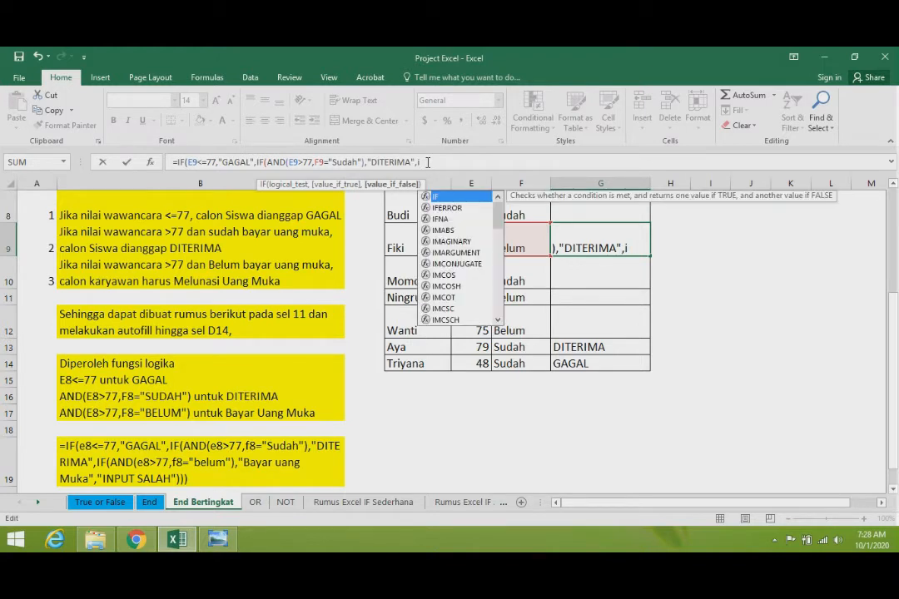
pyautogui.write('f')
pyautogui.press('Tab')
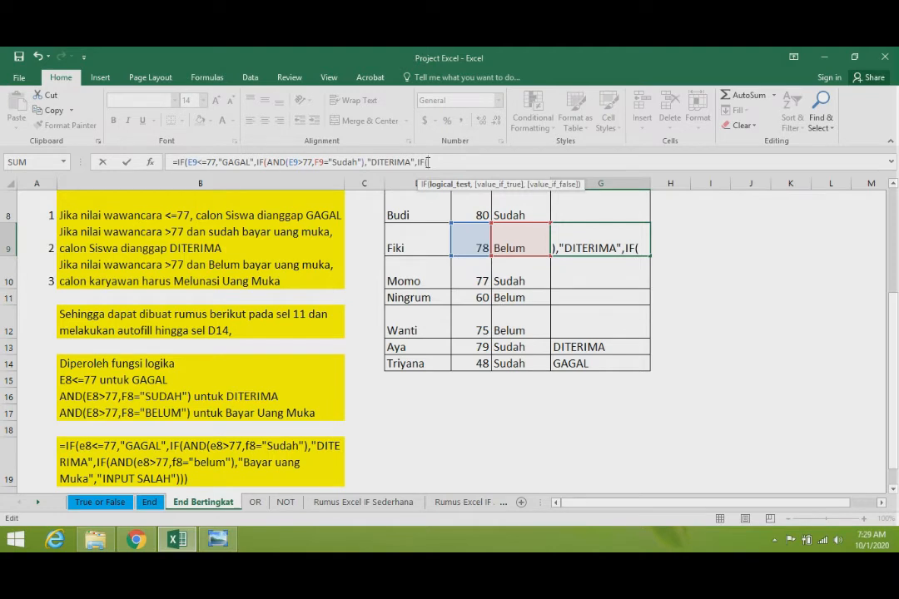
# - Start an AND function as the third IF's test with e9>77 as its first condition
pyautogui.write('and')
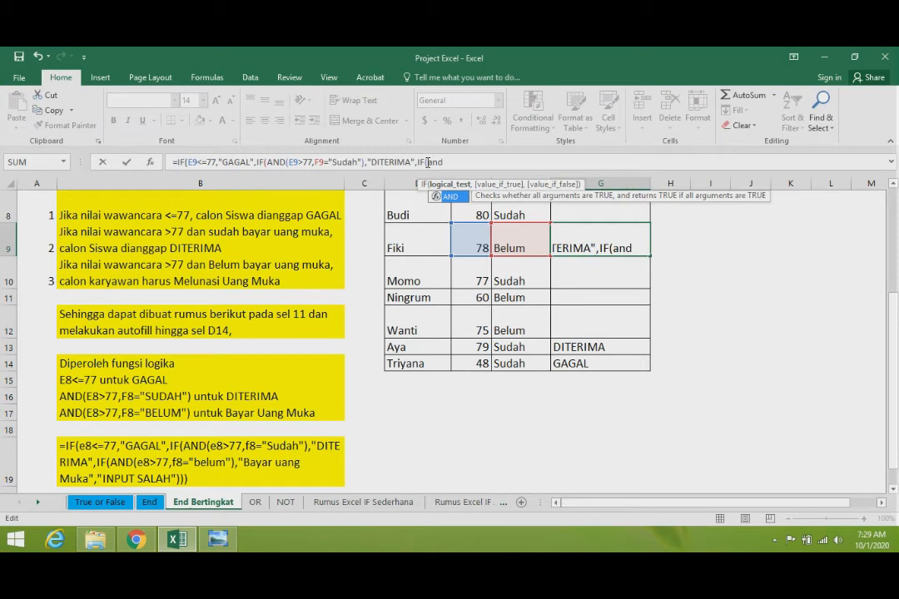
pyautogui.write('(')
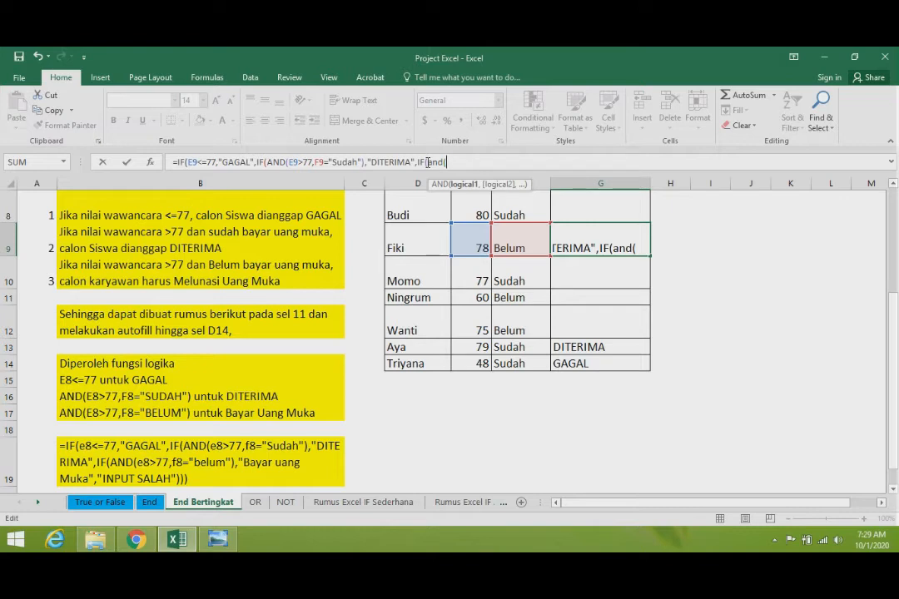
pyautogui.write('e')
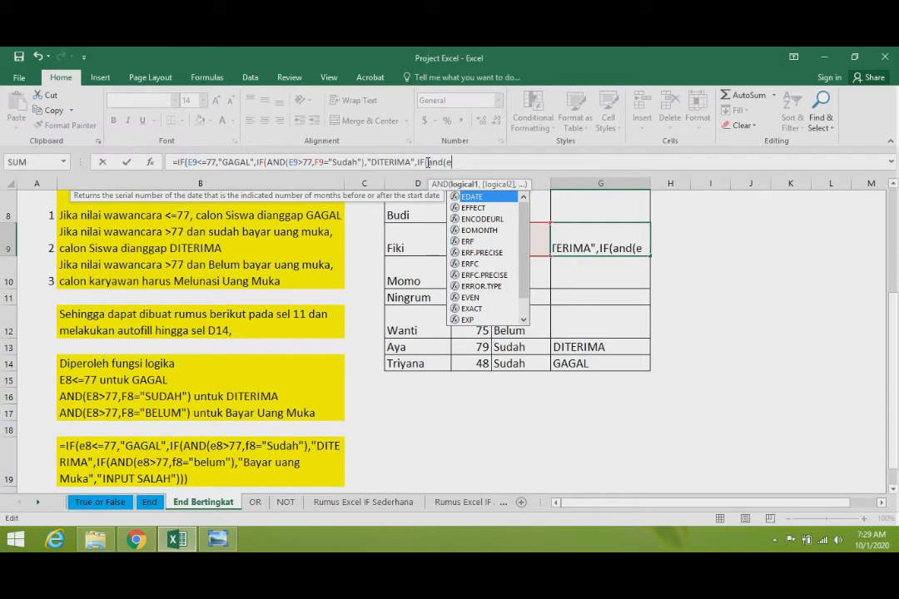
pyautogui.write('9')
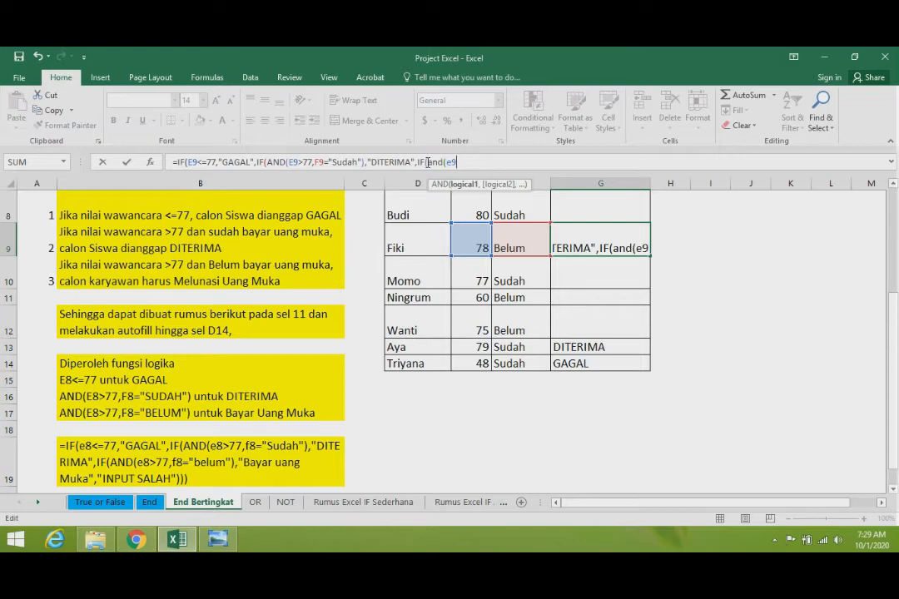
pyautogui.write('>7')
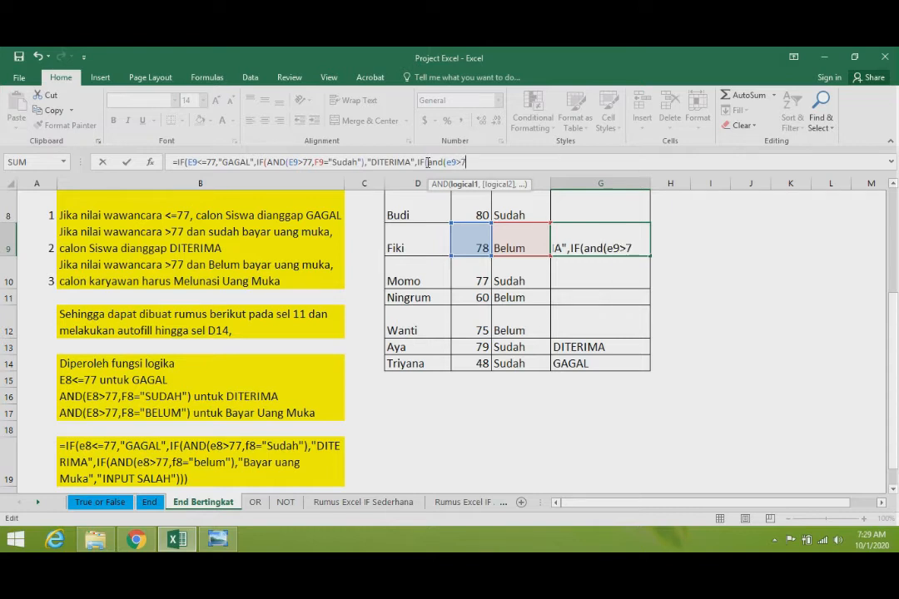
pyautogui.write('7,')
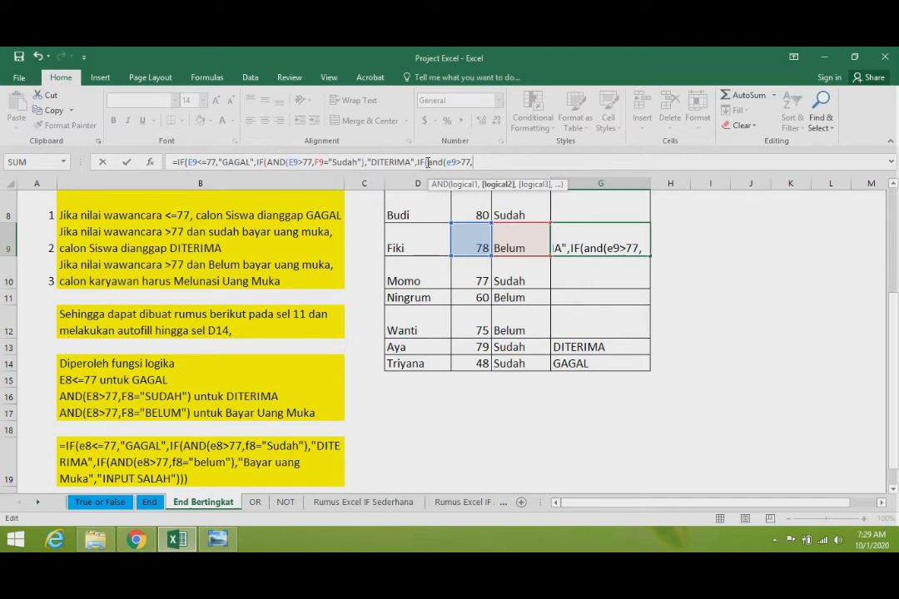
pyautogui.write('F9')
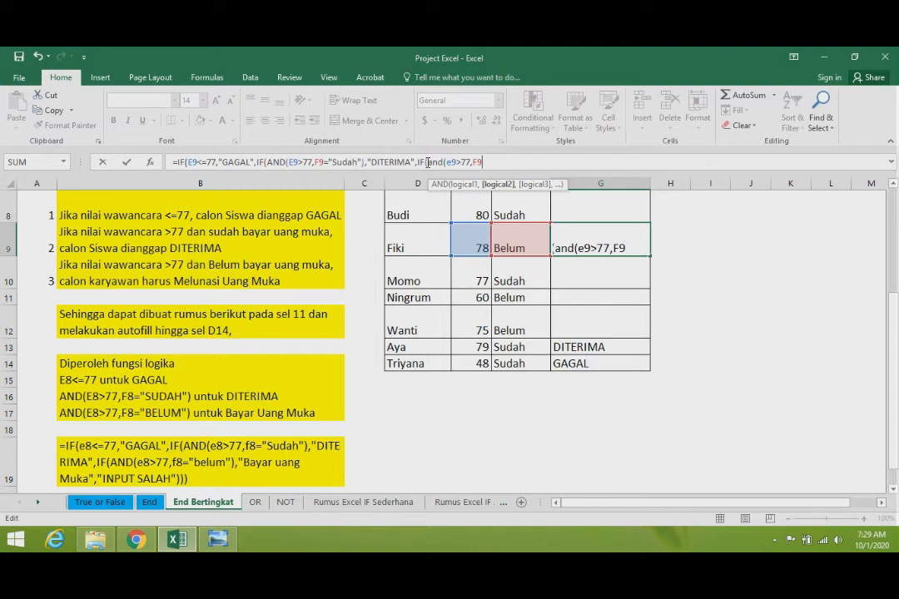
pyautogui.write('=')
# - Add F9="Belum" as the second condition and close the AND function
pyautogui.write('"Belum"')
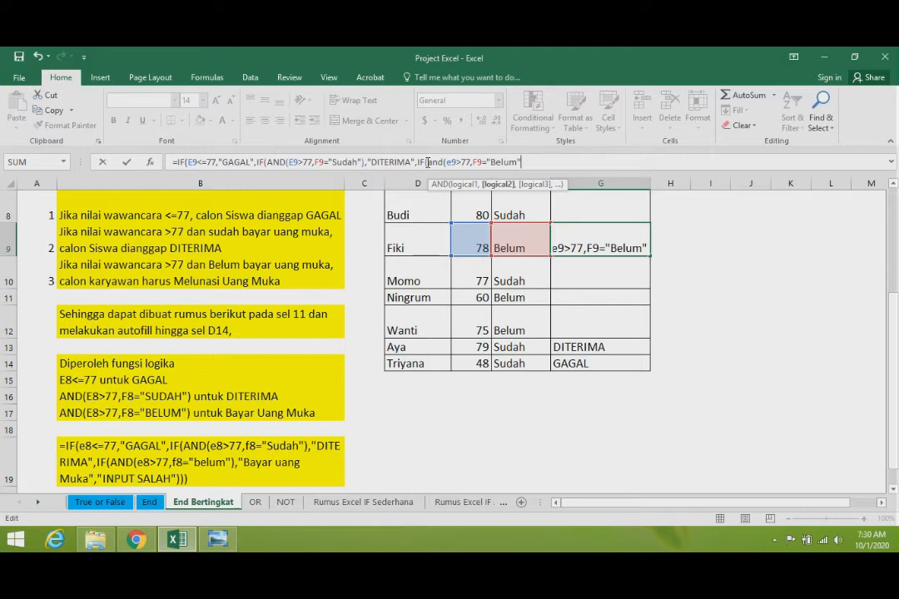
pyautogui.write('),')
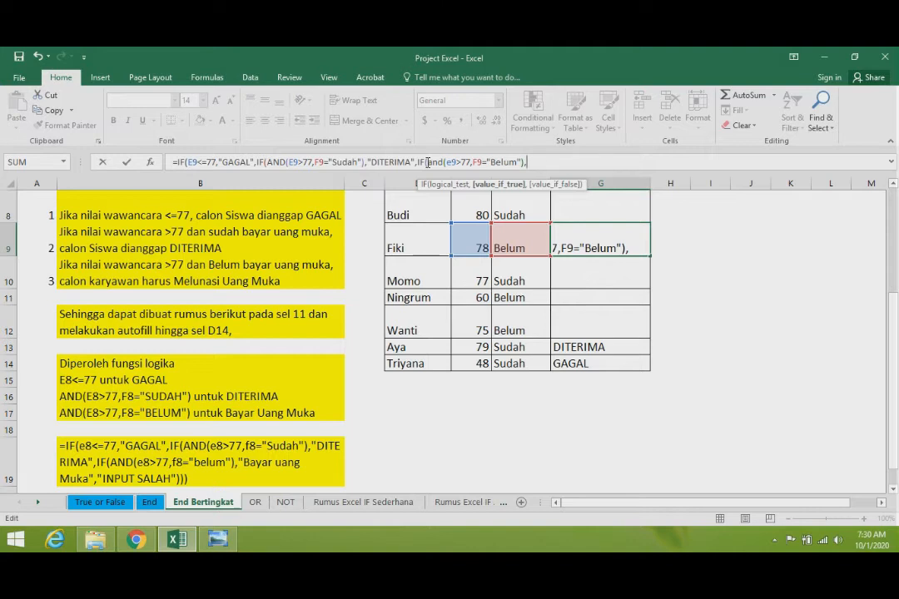
# - Set the third IF's true result to "Bayar Uang Muka"
pyautogui.write('"Bayar')
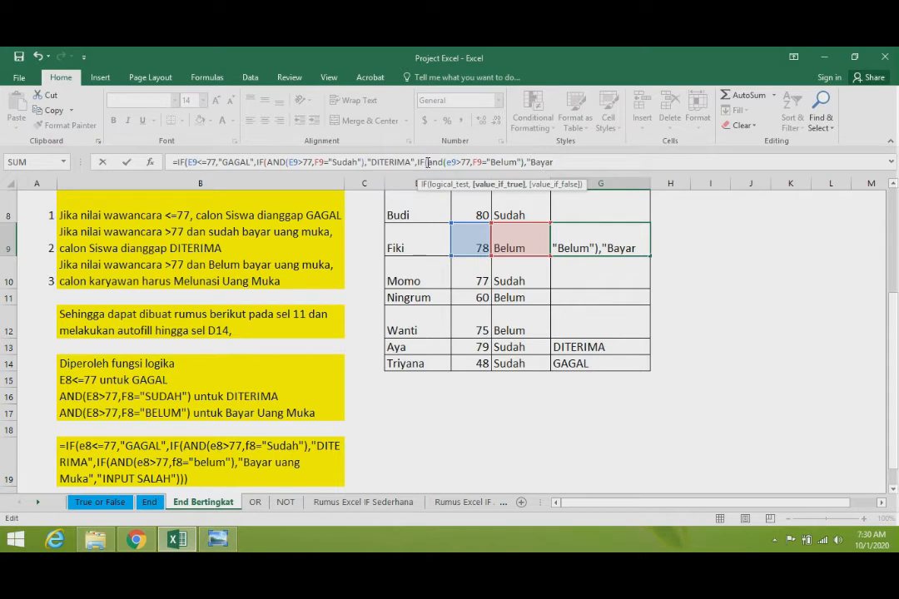
pyautogui.write(' Uang ')
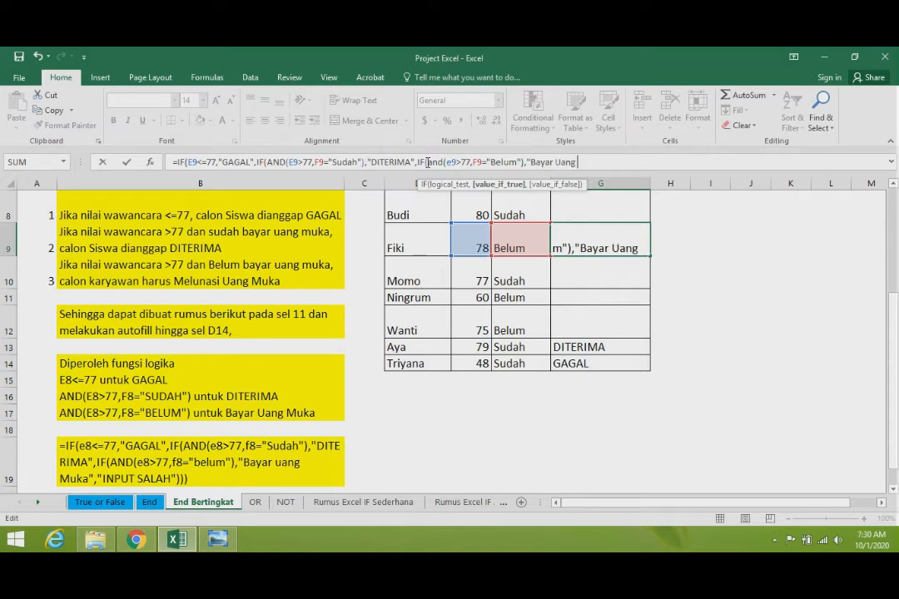
pyautogui.write('Muka')
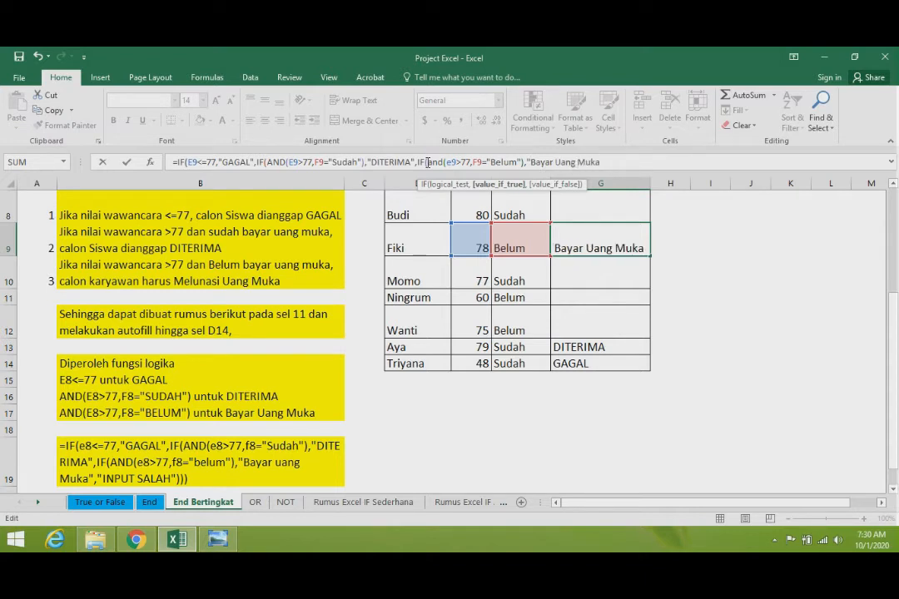
pyautogui.write('",')
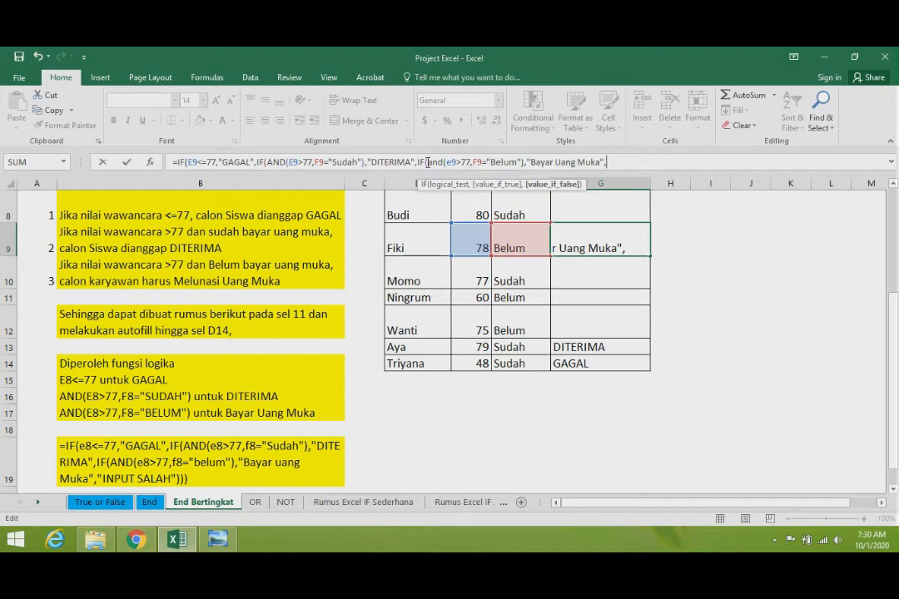
# - Set the third IF's false result to "Input Salah", close the IF functions and enter the formula in G9
pyautogui.write('","Input')
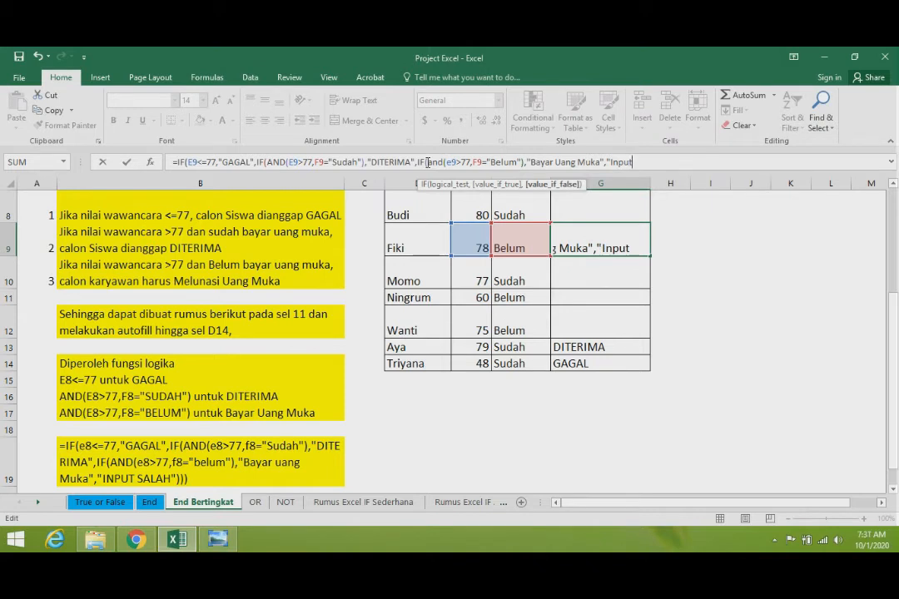
pyautogui.write(' Salah')
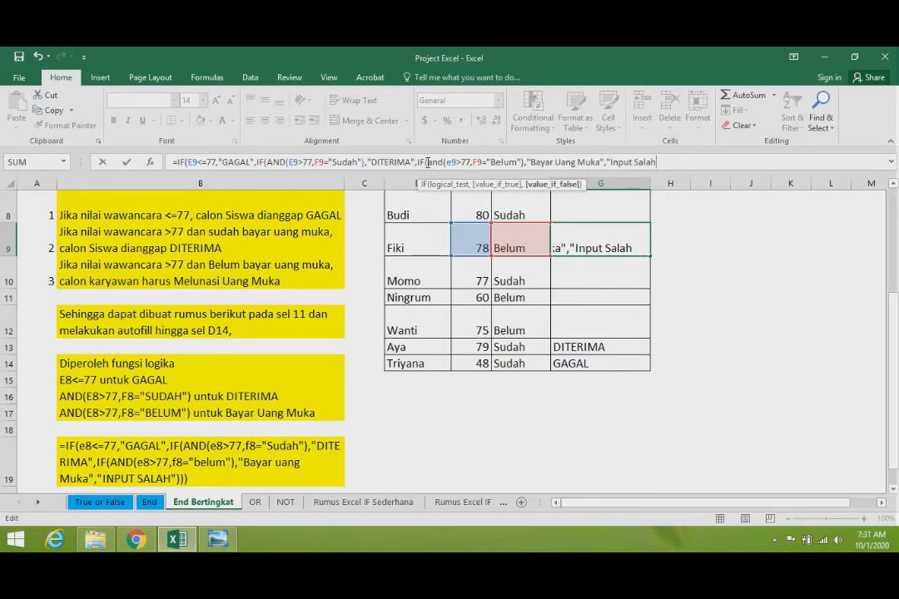
pyautogui.write('"))')
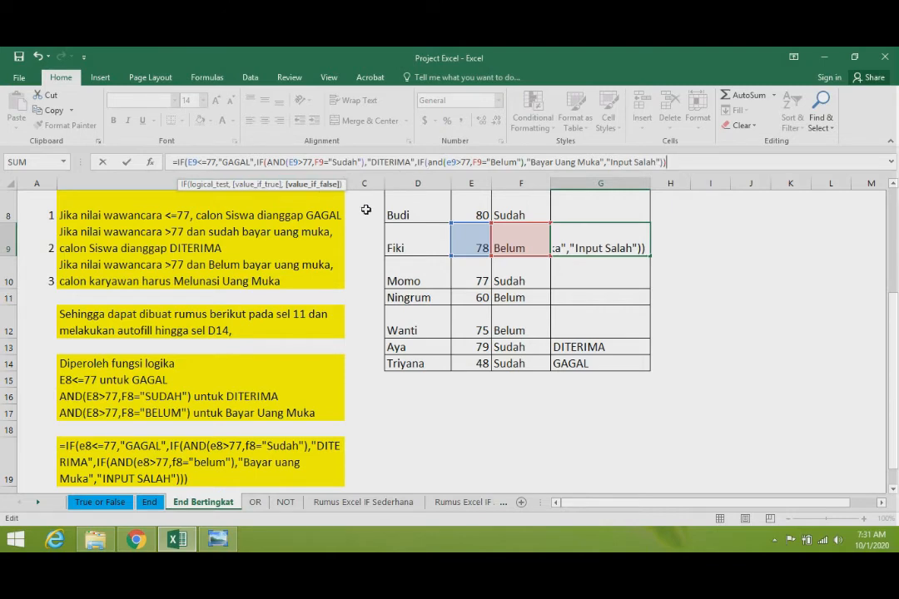
pyautogui.press('Return')
pyautogui.press('Return')
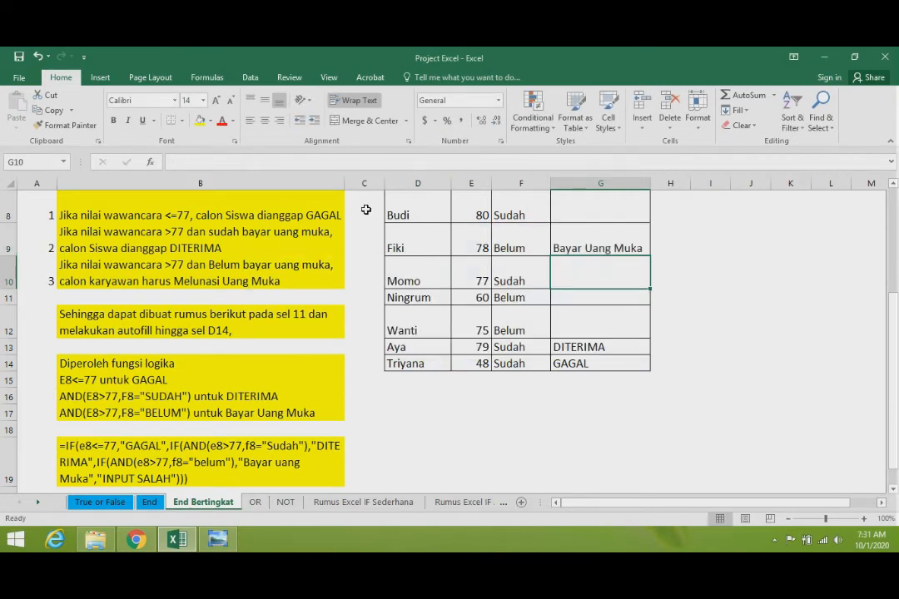
pyautogui.press('Up')
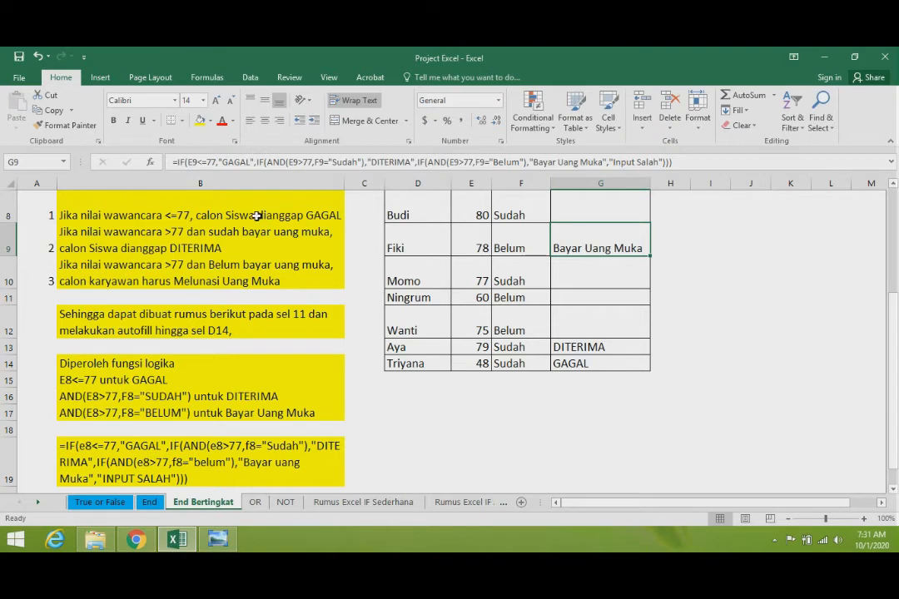
pyautogui.click(191, 182)
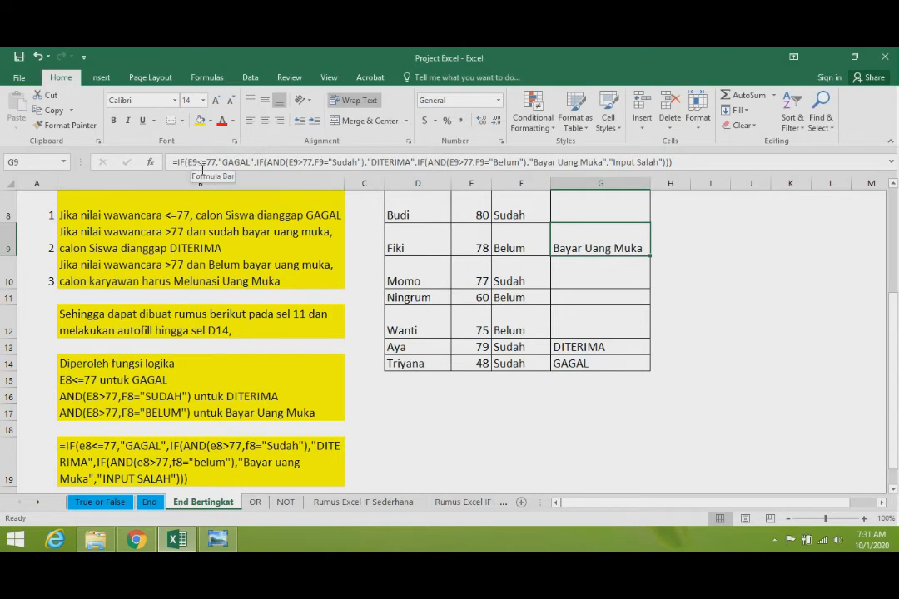
pyautogui.click(297, 162)
pyautogui.write('=')
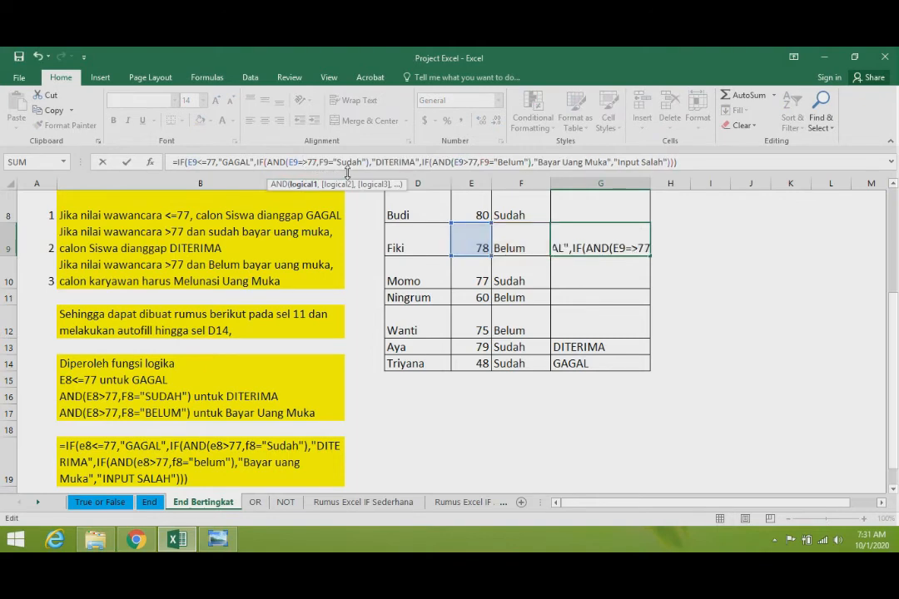
pyautogui.click(517, 245)
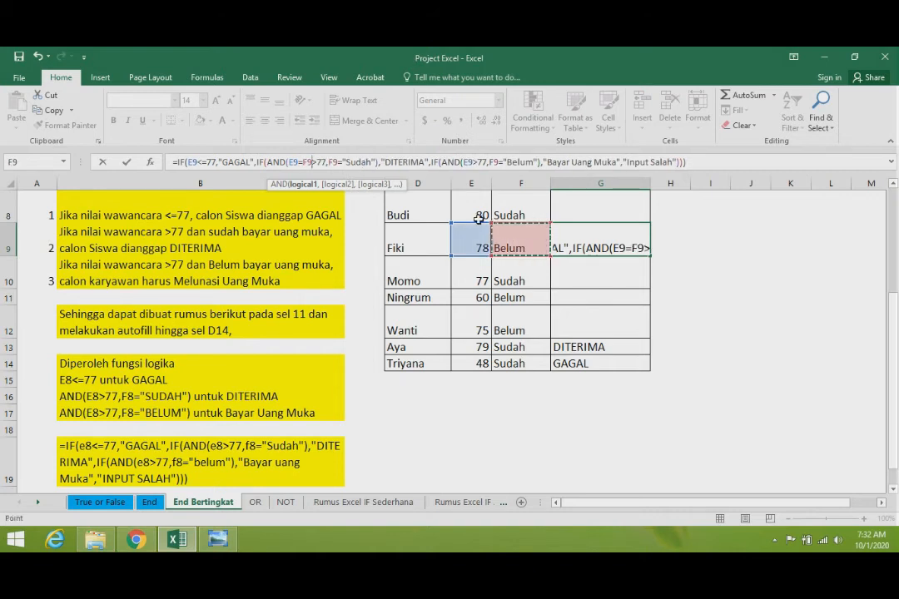
pyautogui.press('Escape')
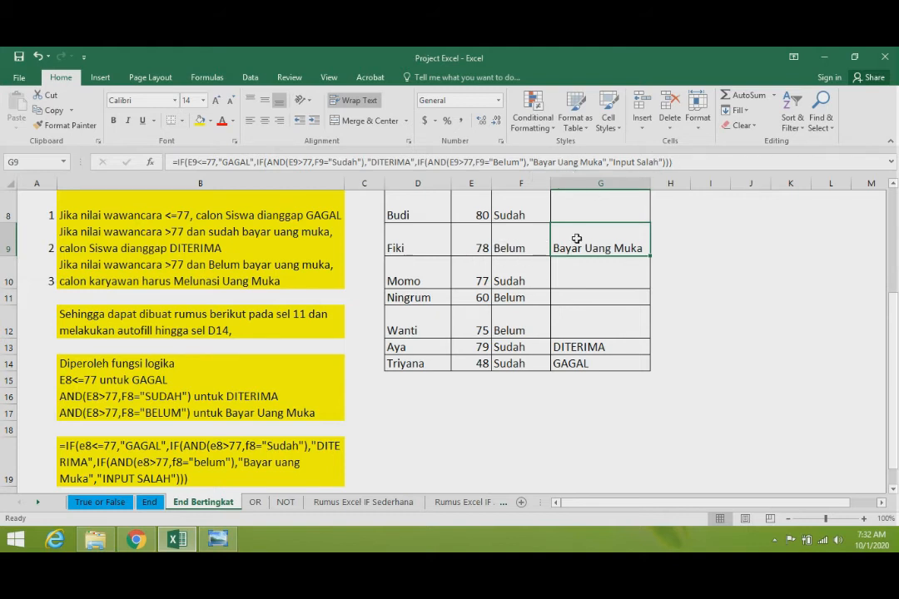
# - Test the formula in G9 by setting F9 to "ok", and restore F9 to "Belum"
pyautogui.click(522, 199)
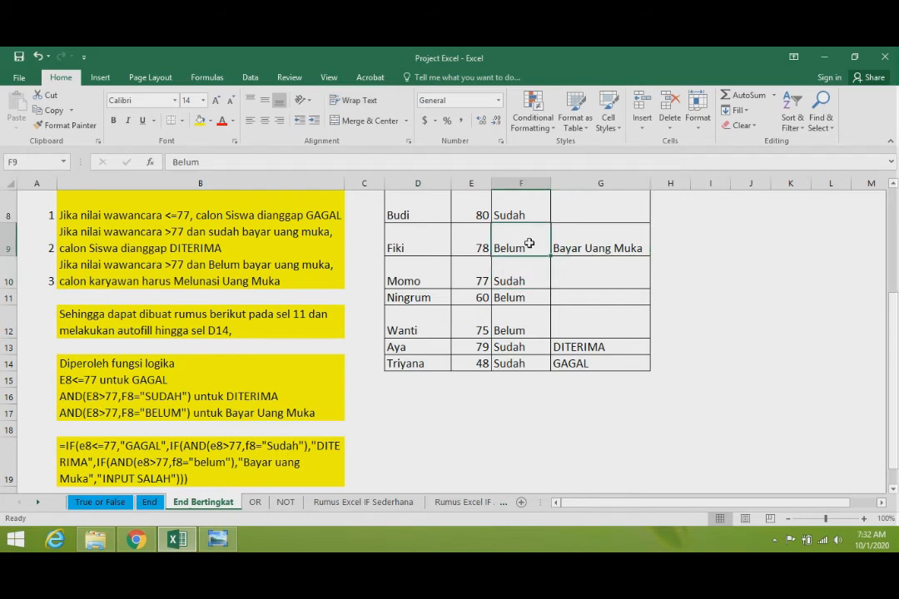
pyautogui.click(530, 244)
pyautogui.write('ok')
pyautogui.press('Return')
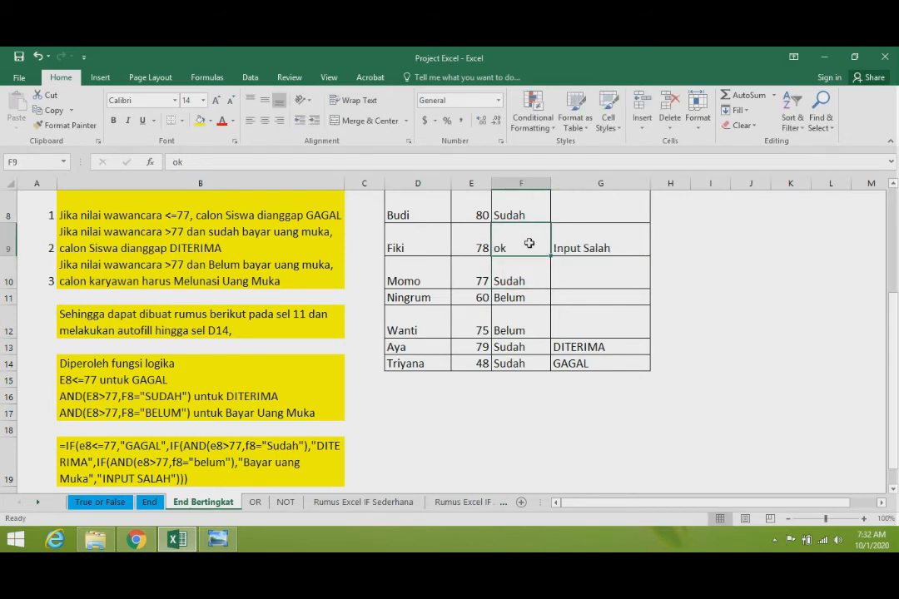
pyautogui.click(529, 243)
pyautogui.write('Belum')
pyautogui.press('Return')
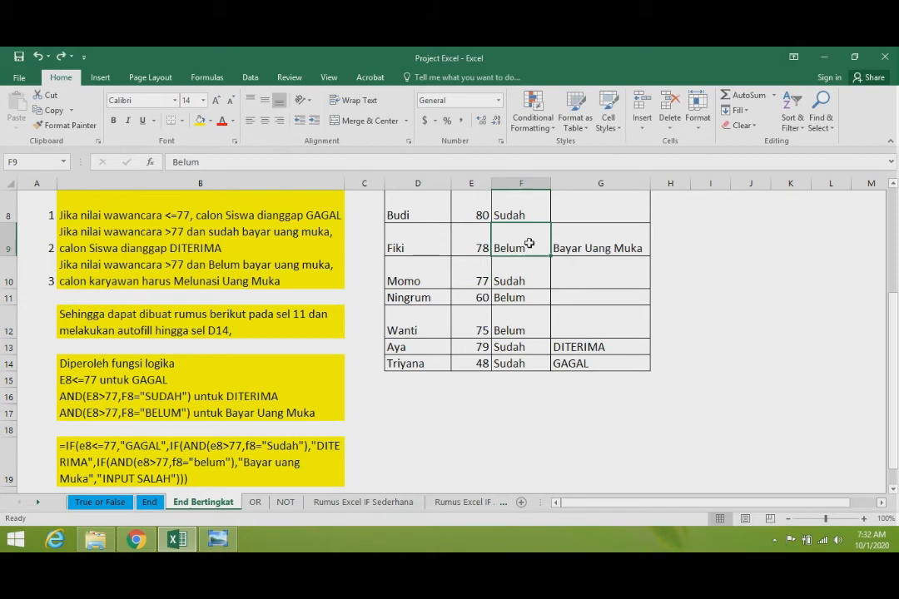
# - Copy the nested IF formula in G9
pyautogui.click(586, 240)
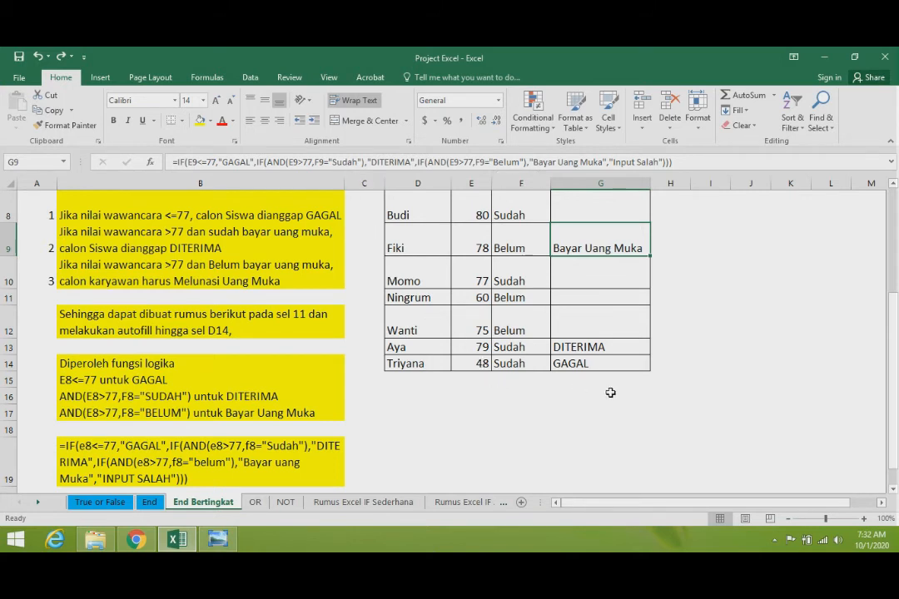
pyautogui.scroll(1, 699, 405)
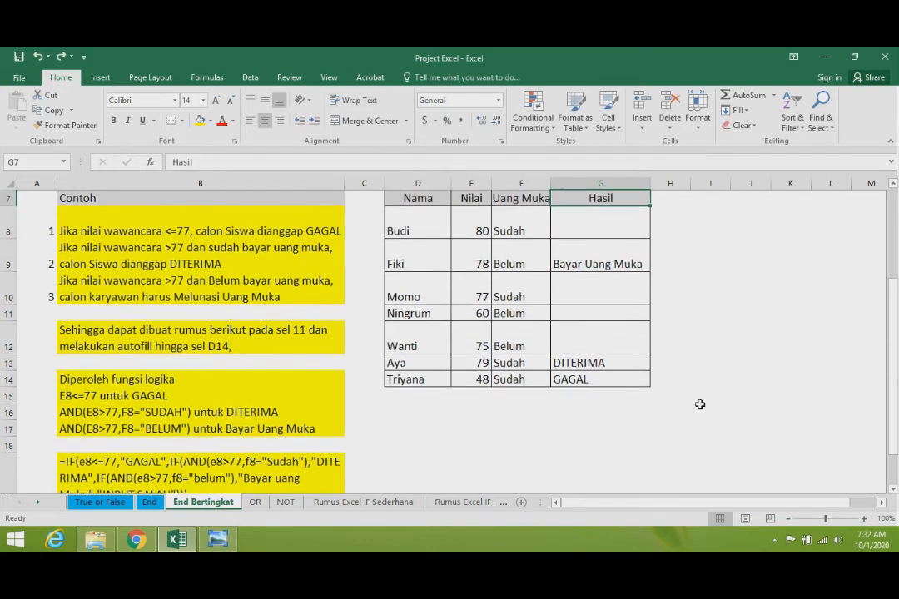
pyautogui.hotkey('ctrl', 'c')
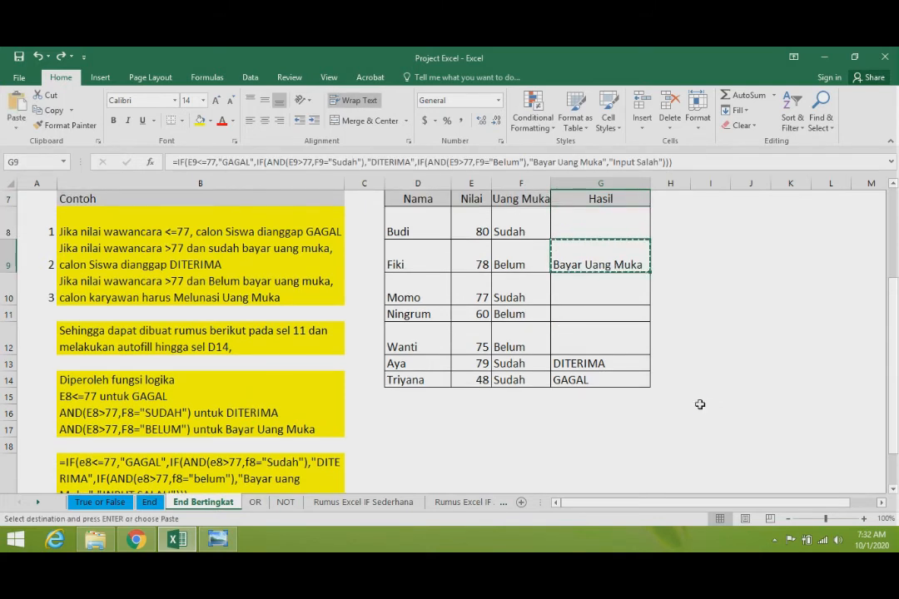
# - Paste the copied formula into G8 and G10, and undo both pastes
pyautogui.press('Up')
pyautogui.press('Up')
pyautogui.press('Down')
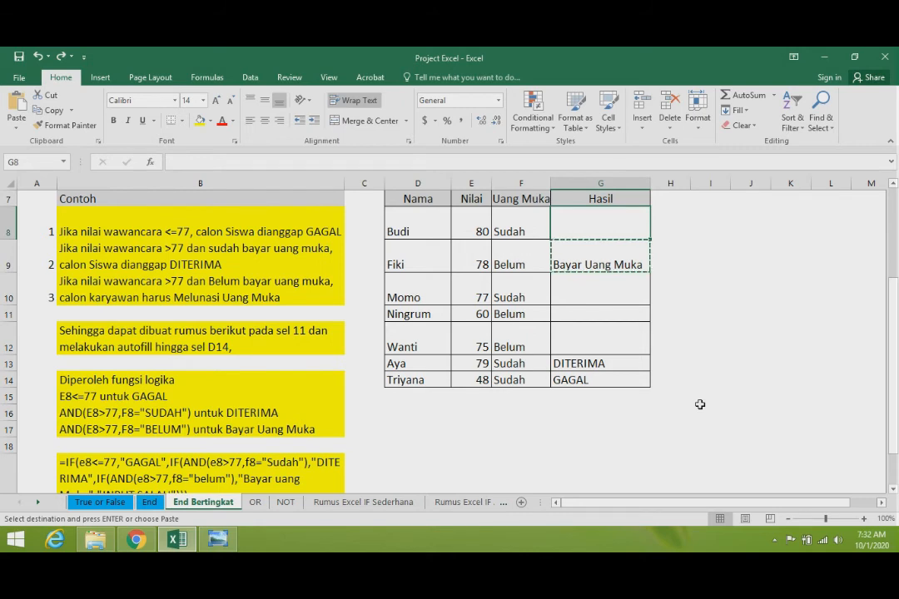
pyautogui.hotkey('ctrl', 'v')
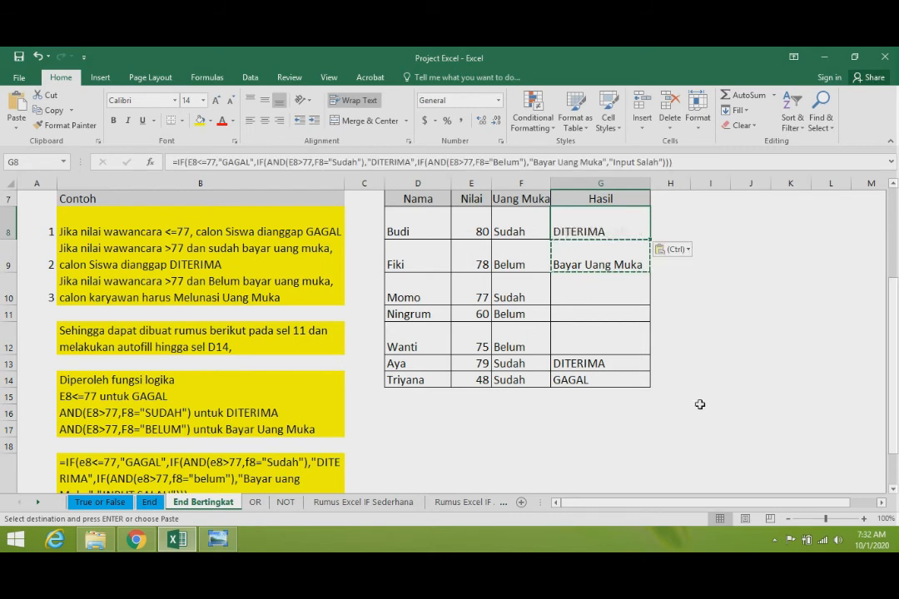
pyautogui.press('Down')
pyautogui.press('Down')
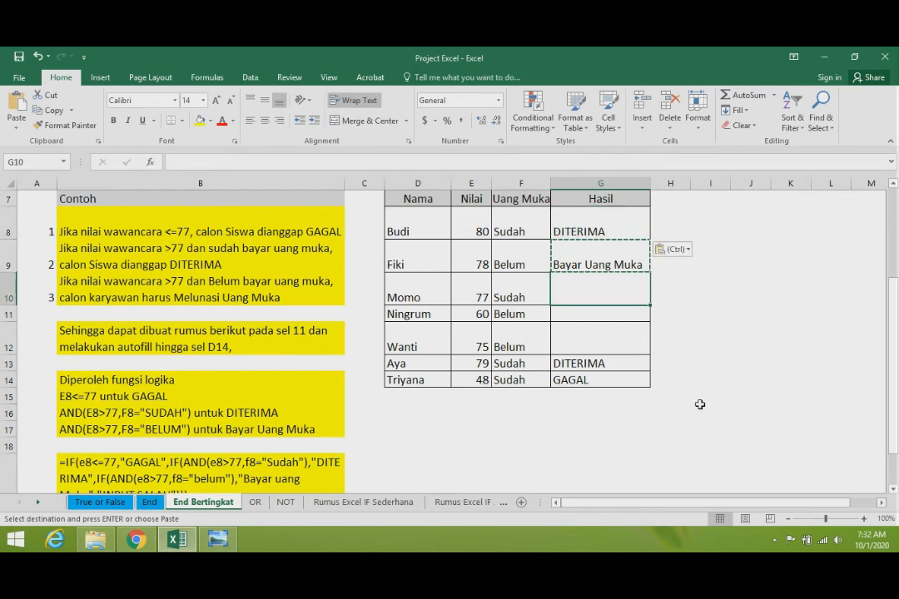
pyautogui.hotkey('ctrl', 'v')
pyautogui.press('Down')
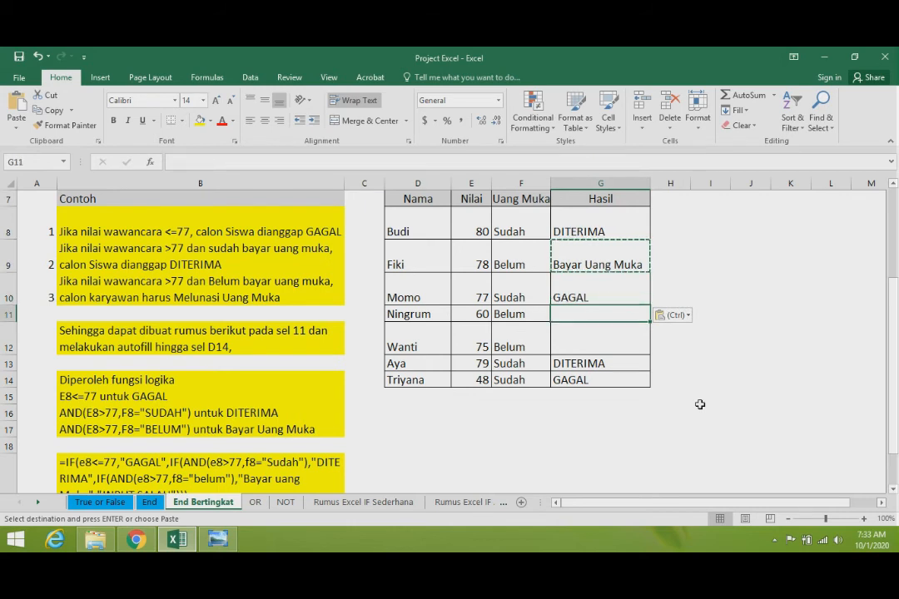
pyautogui.hotkey('ctrl', 'z')
pyautogui.hotkey('ctrl', 'z')
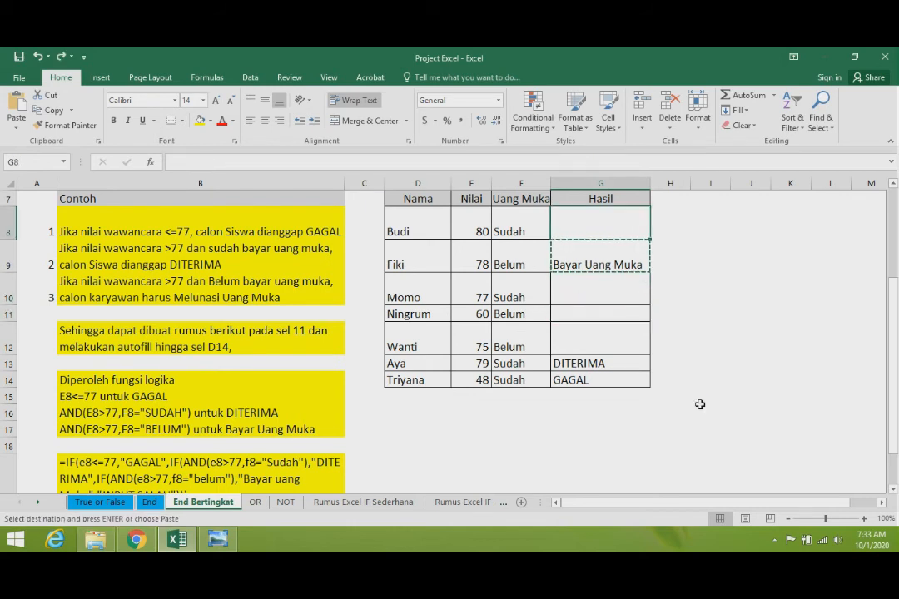
# - Paste the copied nested IF formula into G8 for Budi's row
pyautogui.press('Up')
pyautogui.press('Down')
pyautogui.hotkey('ctrl', 'v')
# - Check the score and down-payment status in row 10 and paste the copied formula into G10
pyautogui.press('Down')
pyautogui.press('Down')
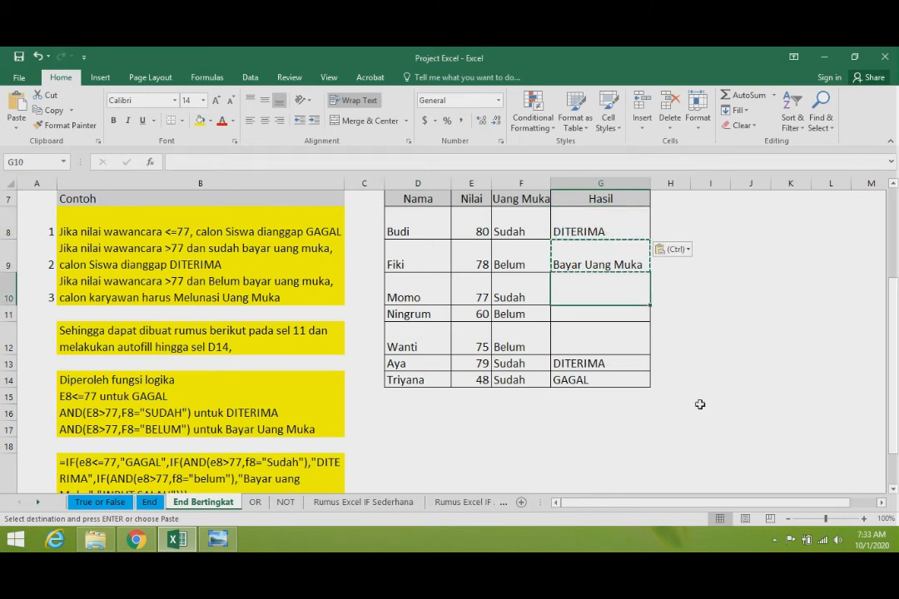
pyautogui.press('Left')
pyautogui.press('Left')
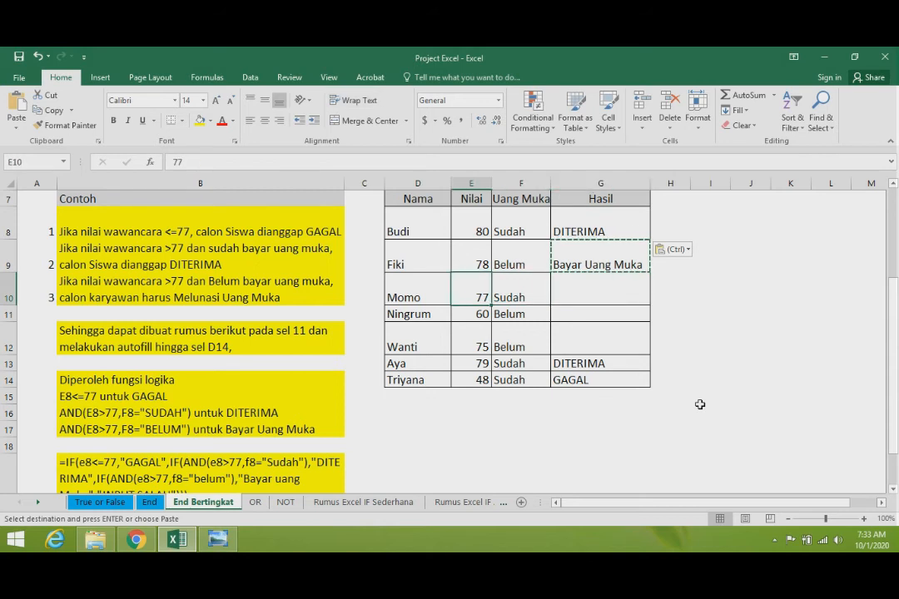
pyautogui.press('Right')
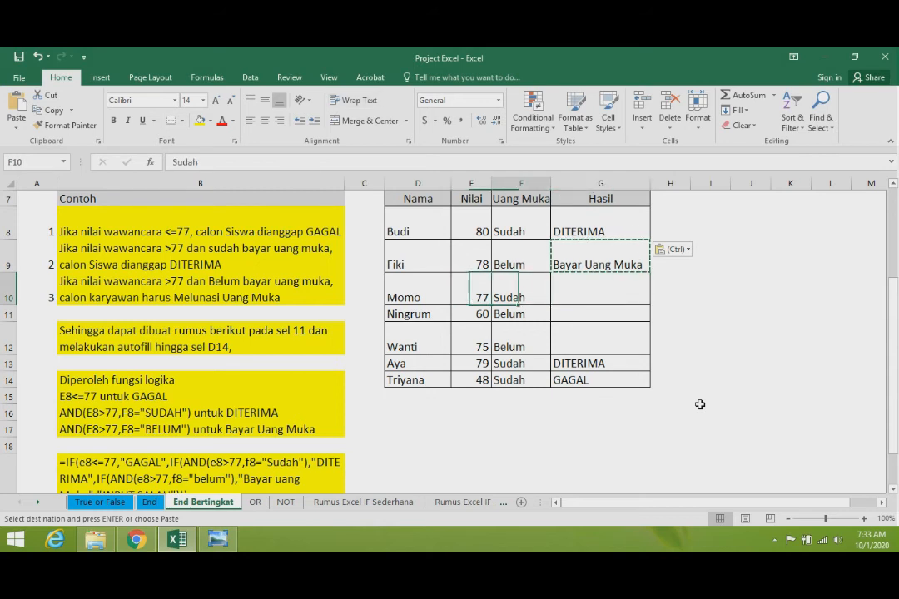
pyautogui.press('Right')
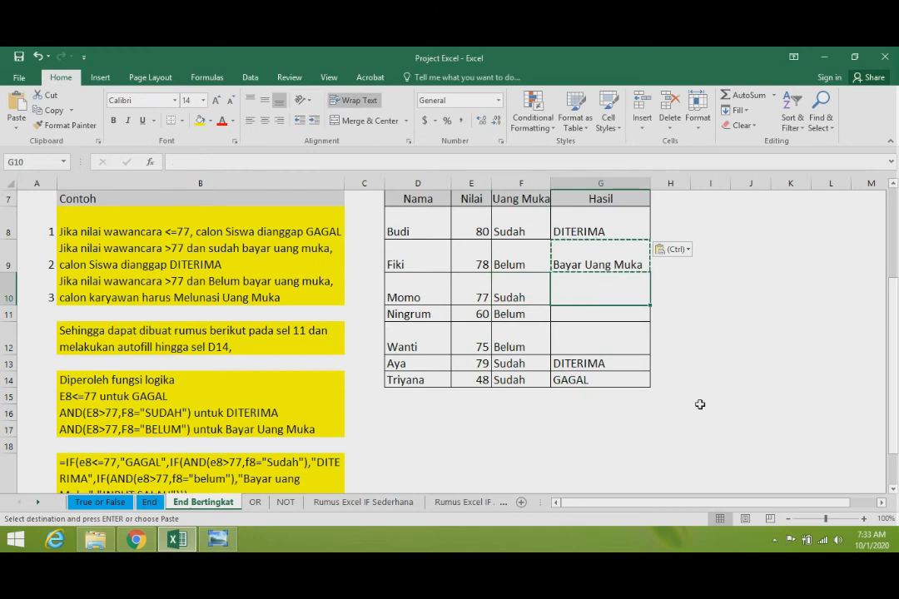
pyautogui.hotkey('ctrl', 'v')
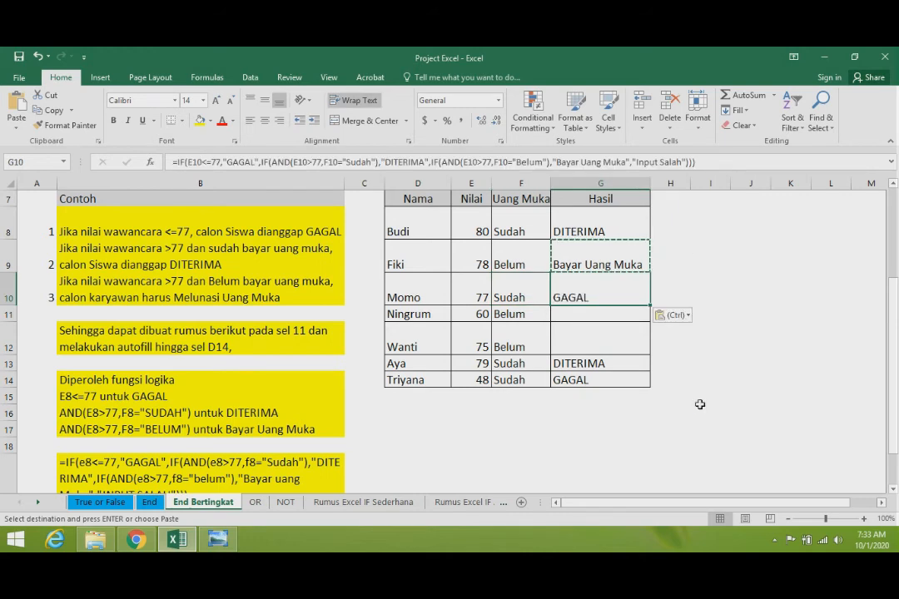
# - Change the first AND condition in G10's second IF to E10>=77 and enter the formula
pyautogui.press('Left')
pyautogui.press('Left')
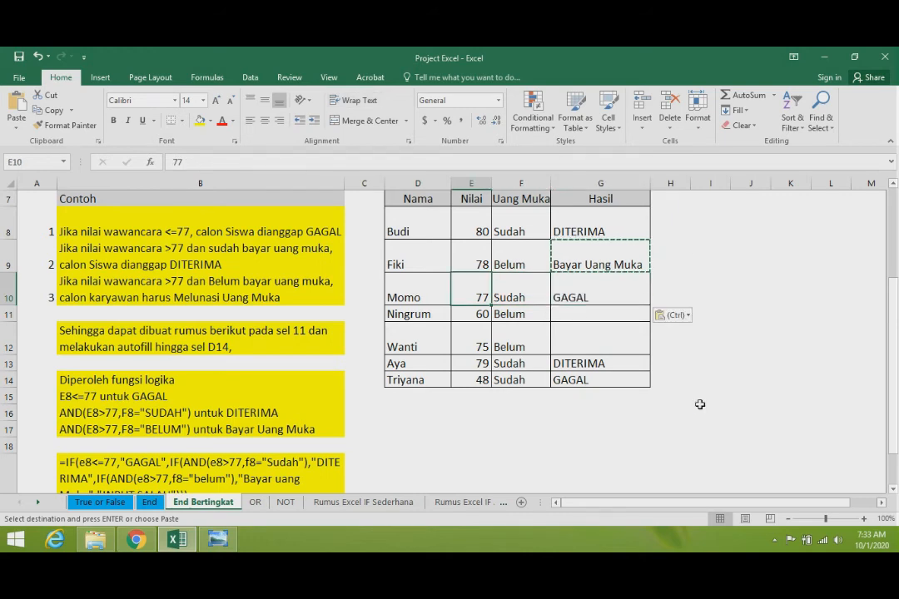
pyautogui.press('Right')
pyautogui.press('Right')
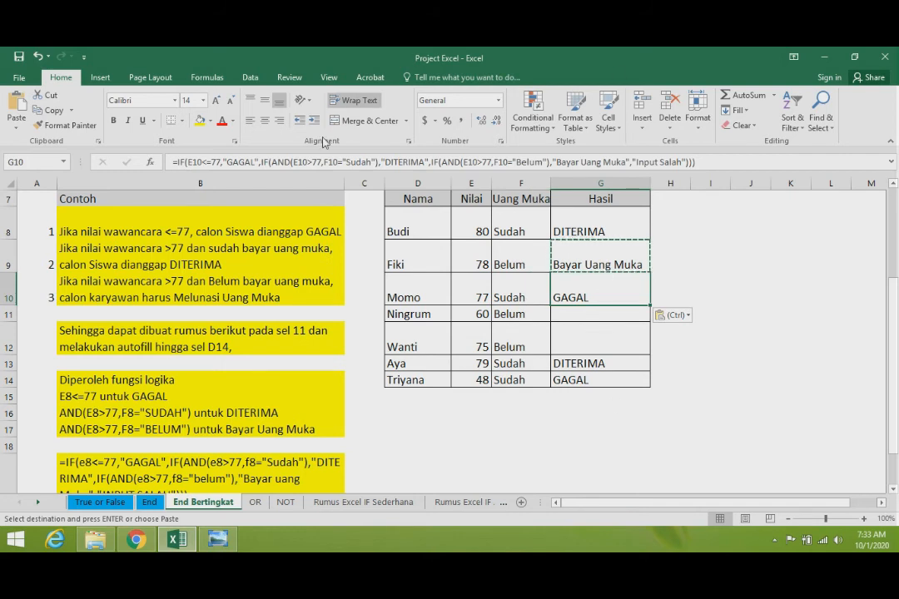
pyautogui.click(309, 162)
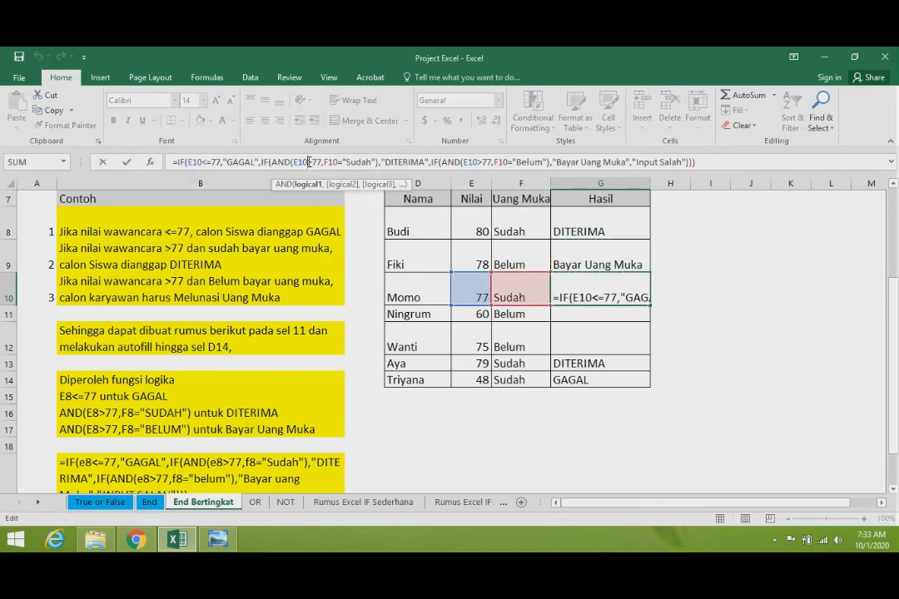
pyautogui.click(312, 162)
pyautogui.write('=')
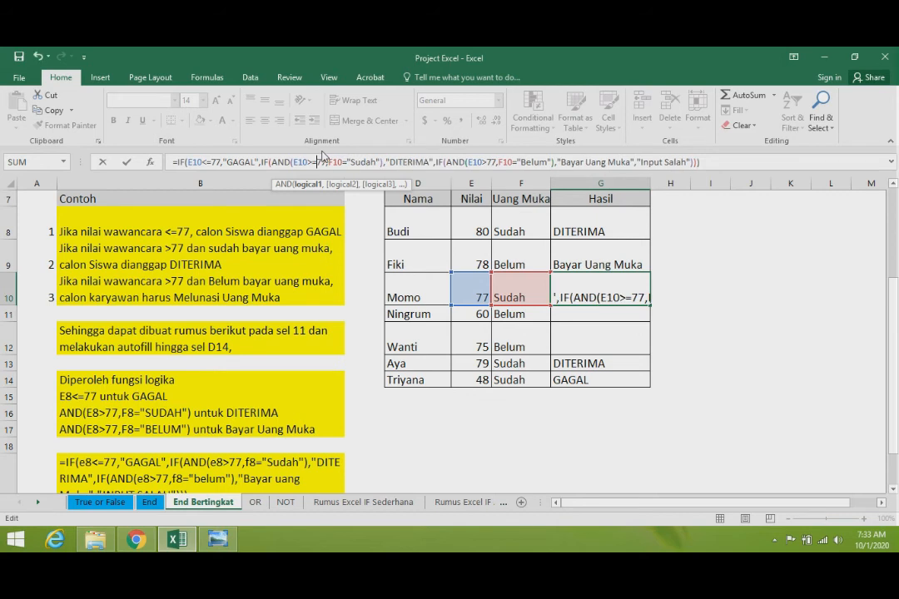
pyautogui.press('Return')
pyautogui.press('Up')
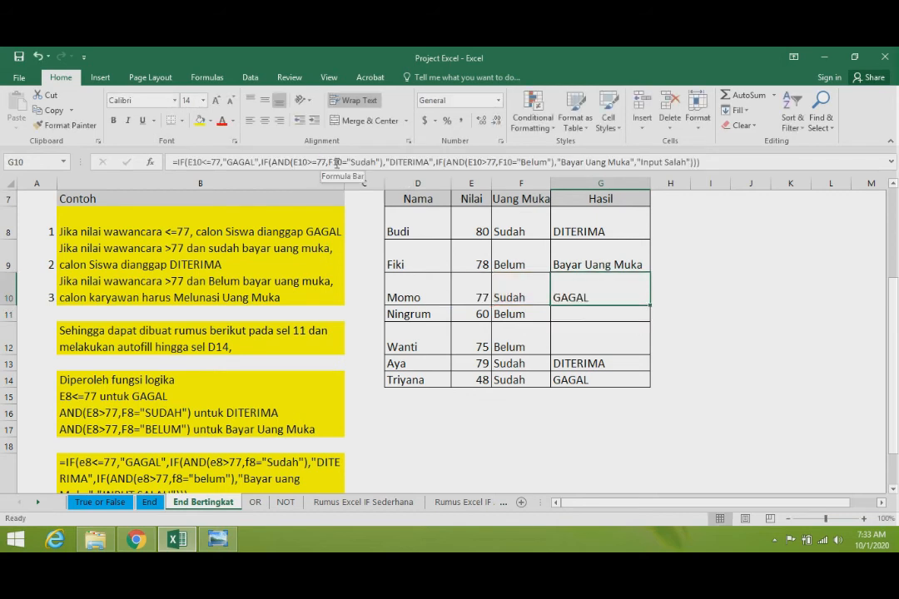
# - Change the first AND condition in G10's third IF to E10>=77 and enter the formula
pyautogui.click(493, 162)
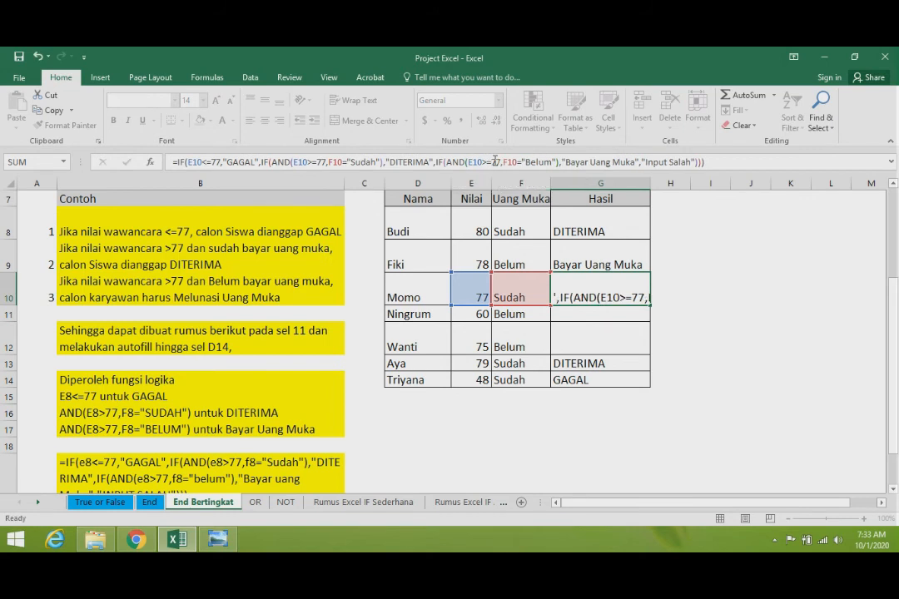
pyautogui.press('Return')
pyautogui.press('Up')
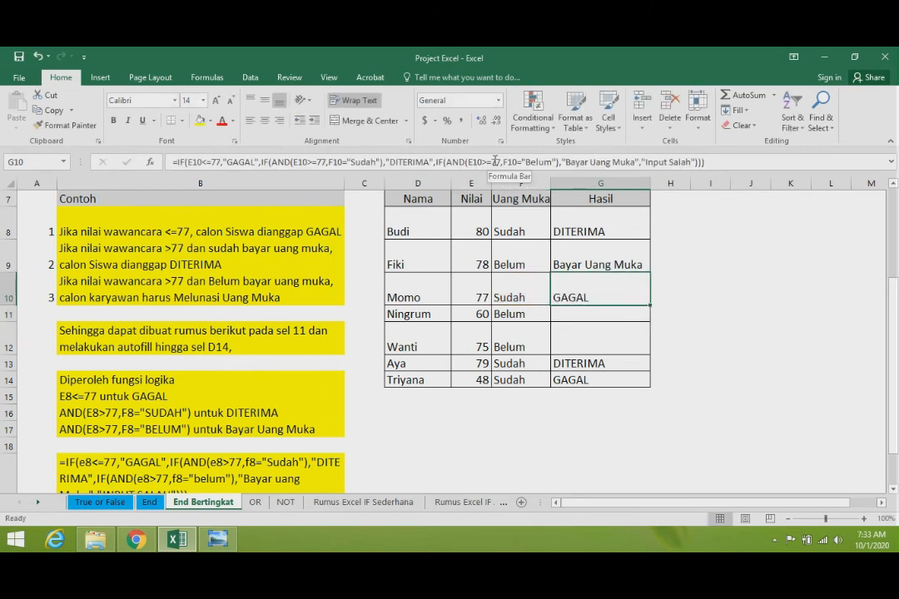
pyautogui.press('Left')
pyautogui.press('Right')
pyautogui.press('Left')
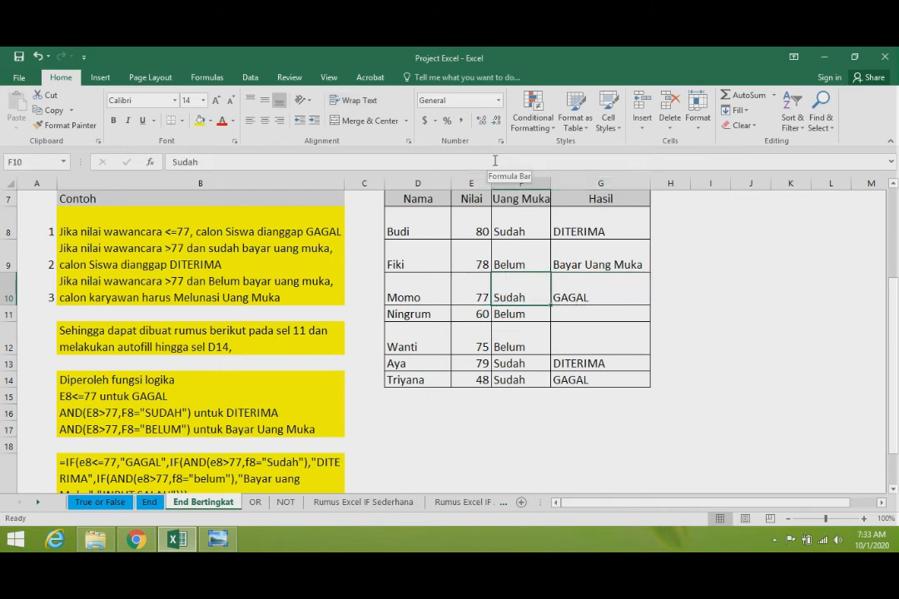
pyautogui.press('Right')
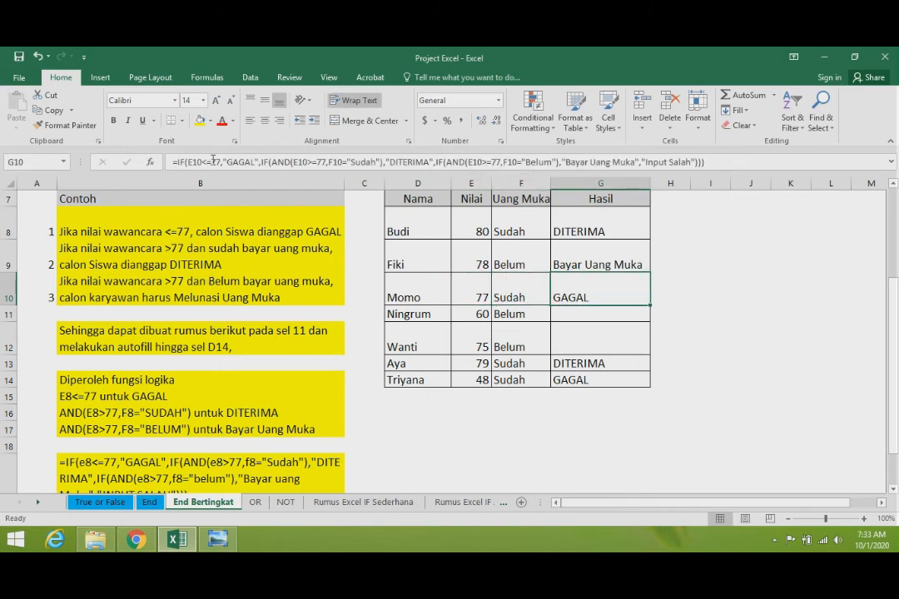
# - Try E10<77 as the first IF's test in G10, and restore it to E10<=77
pyautogui.click(220, 160)
pyautogui.press('BackSpace')
pyautogui.press('Return')
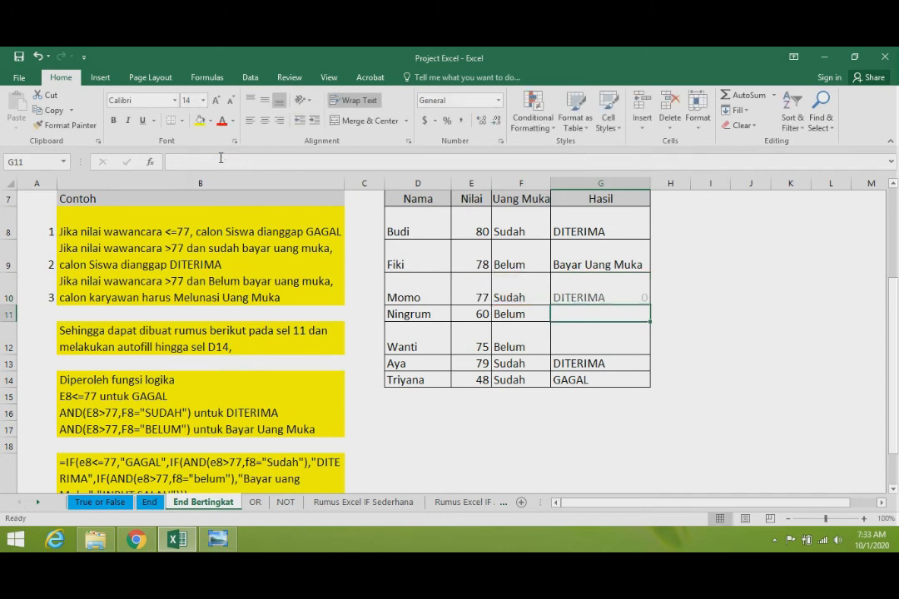
pyautogui.press('Up')
pyautogui.click(221, 159)
pyautogui.write('=')
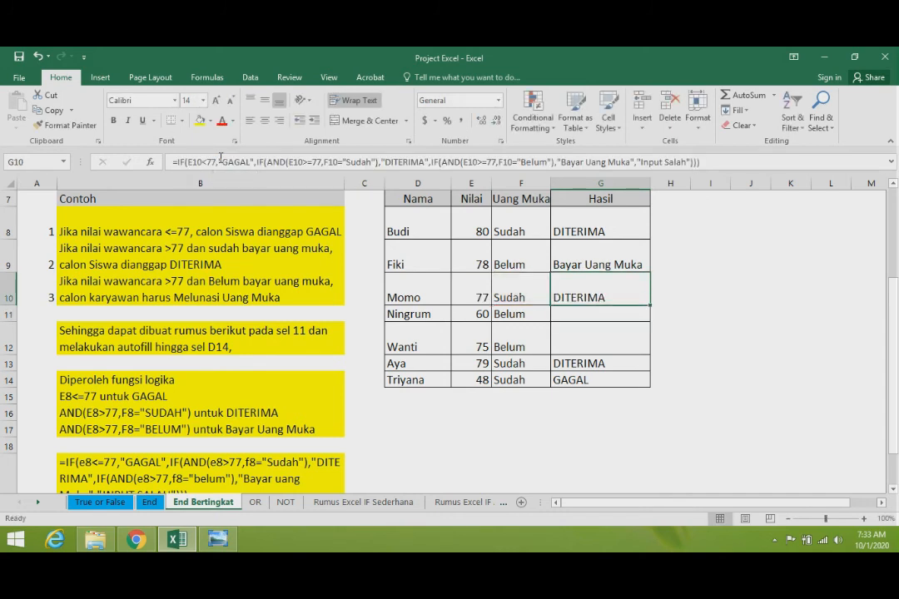
pyautogui.press('Return')
pyautogui.press('Up')
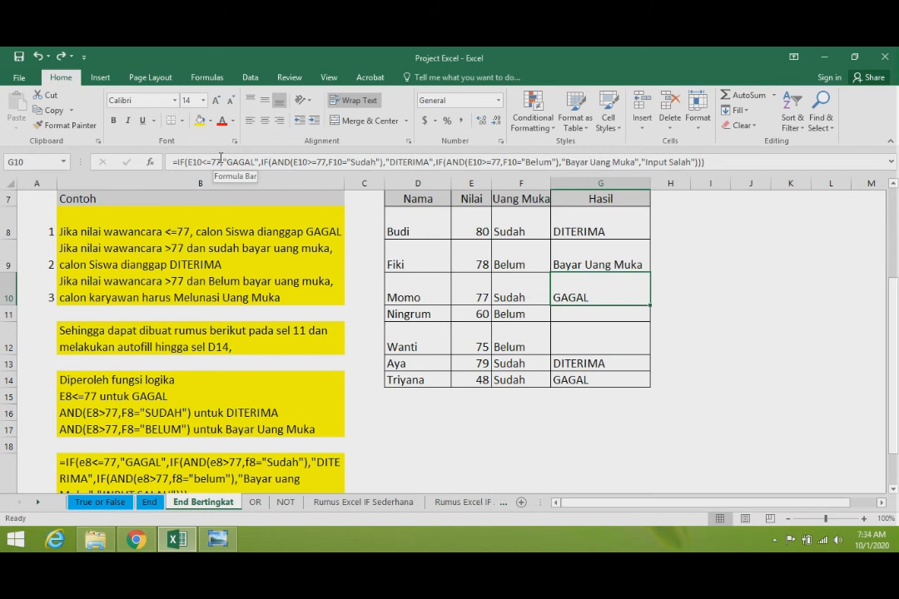
# - Set the score in E10 to 78
pyautogui.click(472, 297)
pyautogui.write('78')
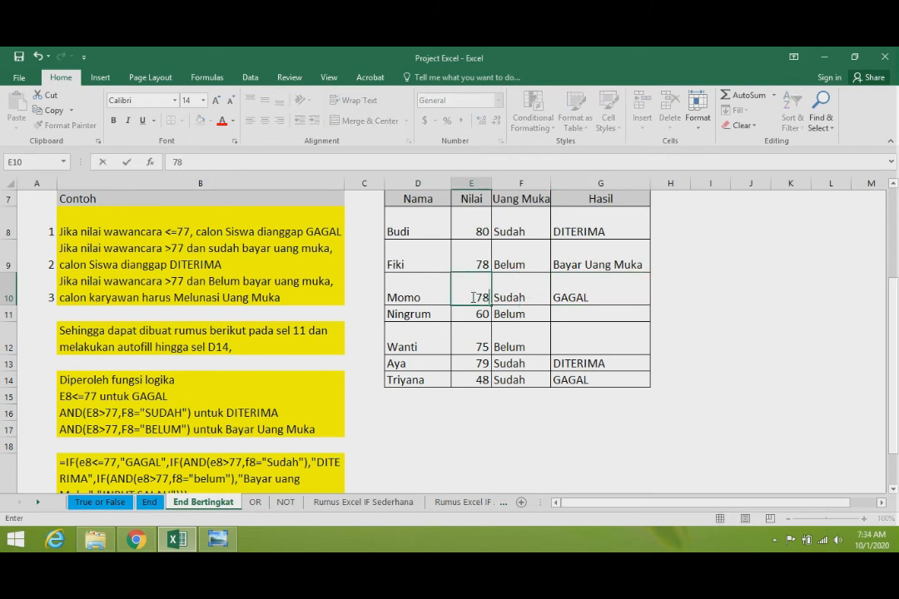
pyautogui.press('Return')
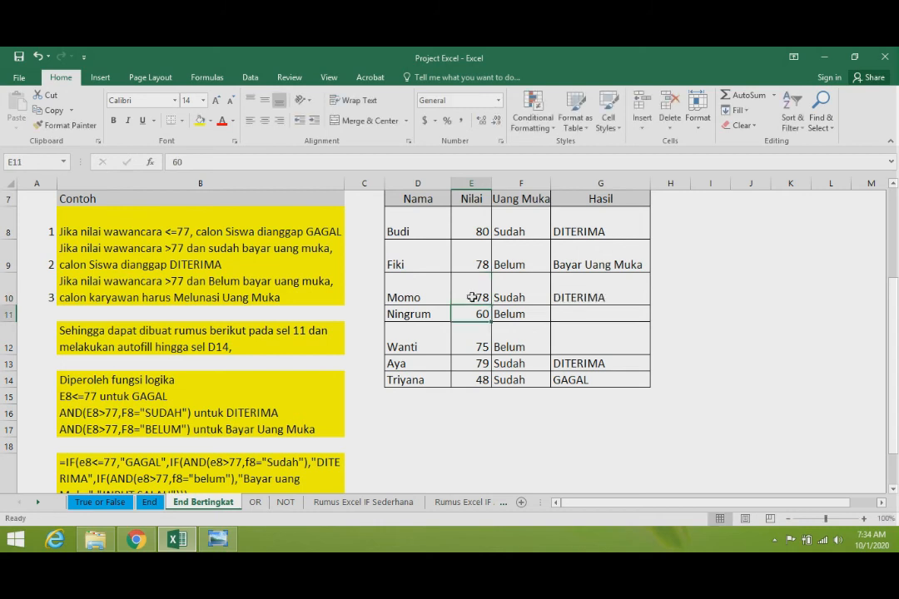
# - Copy the nested IF formula from G10 into G11 and G12
pyautogui.press('Up')
pyautogui.press('Right')
pyautogui.press('Right')
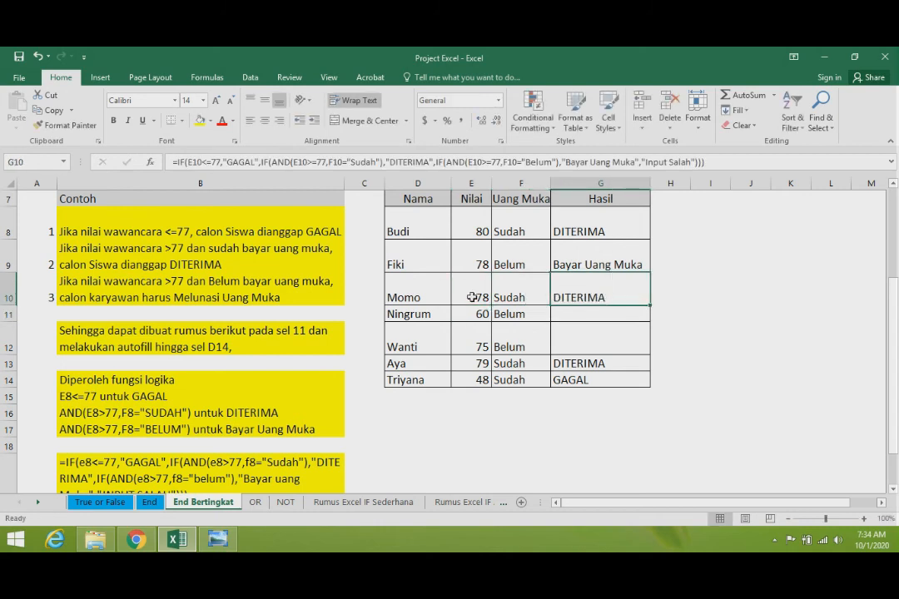
pyautogui.hotkey('ctrl', 'c')
pyautogui.press('Down')
pyautogui.hotkey('ctrl', 'v')
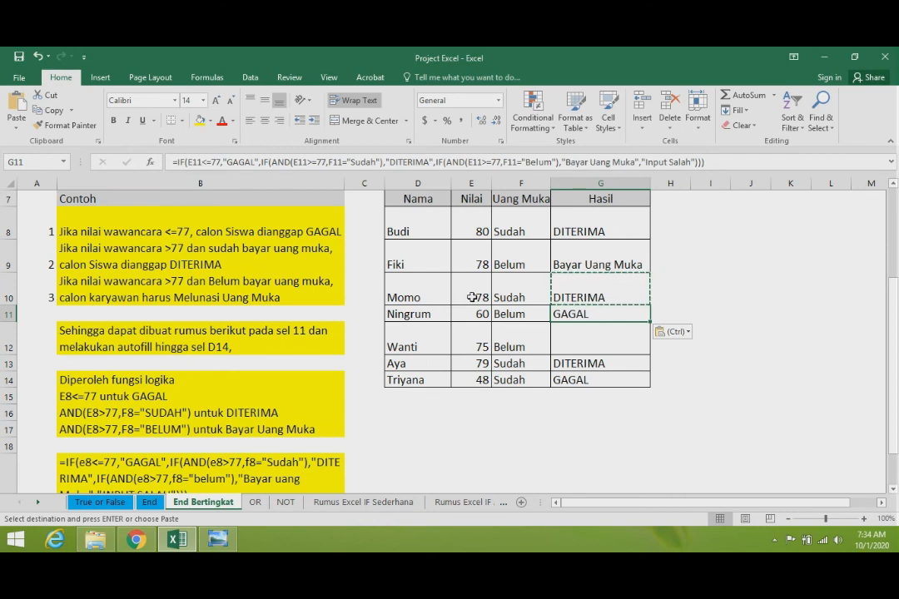
pyautogui.press('Down')
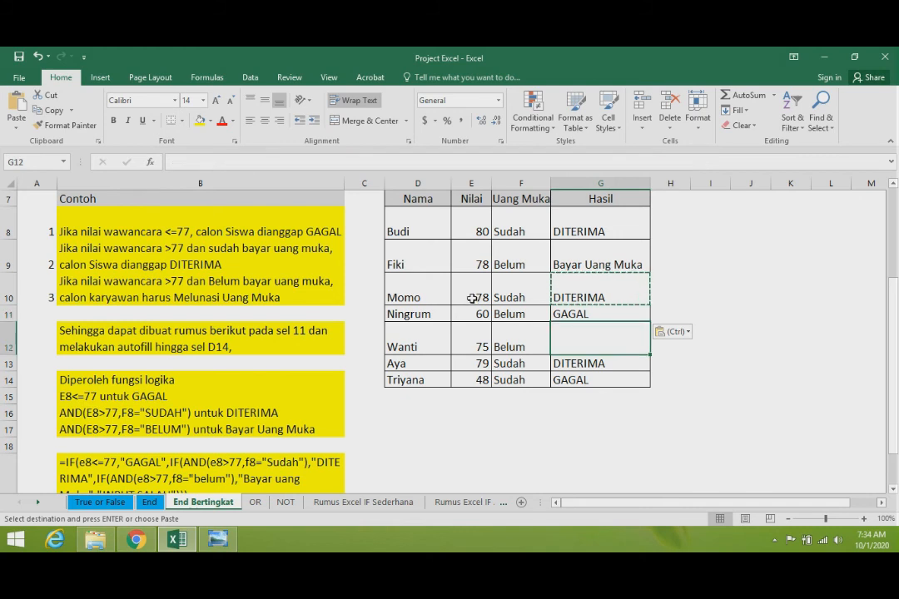
pyautogui.hotkey('ctrl', 'v')
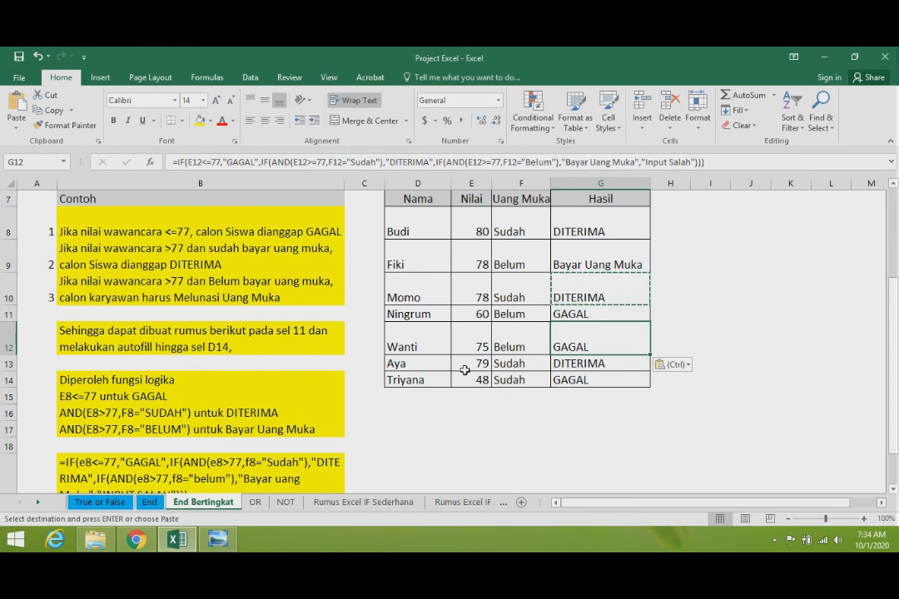
pyautogui.click(502, 396)
pyautogui.scroll(2, 493, 397)
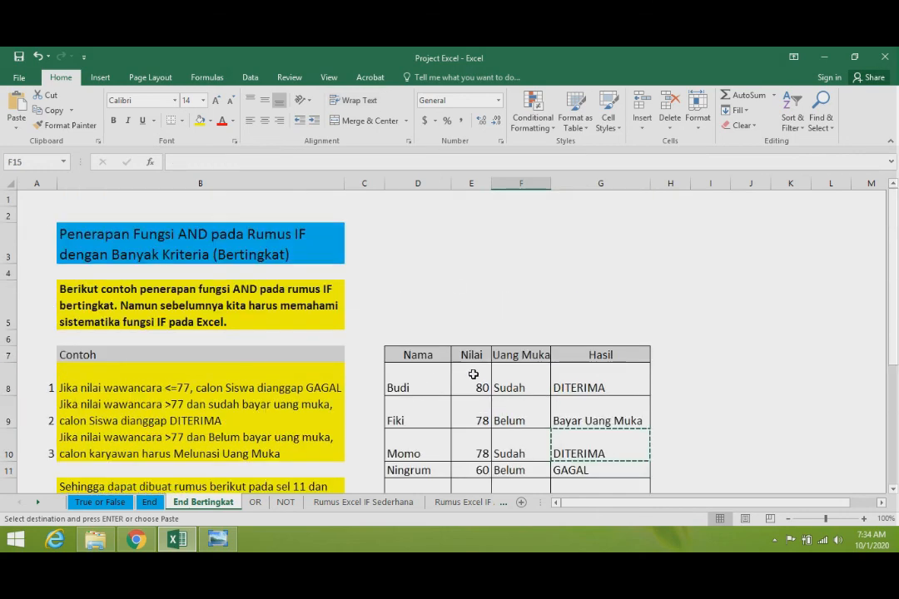
pyautogui.click(453, 259)
pyautogui.click(409, 245)
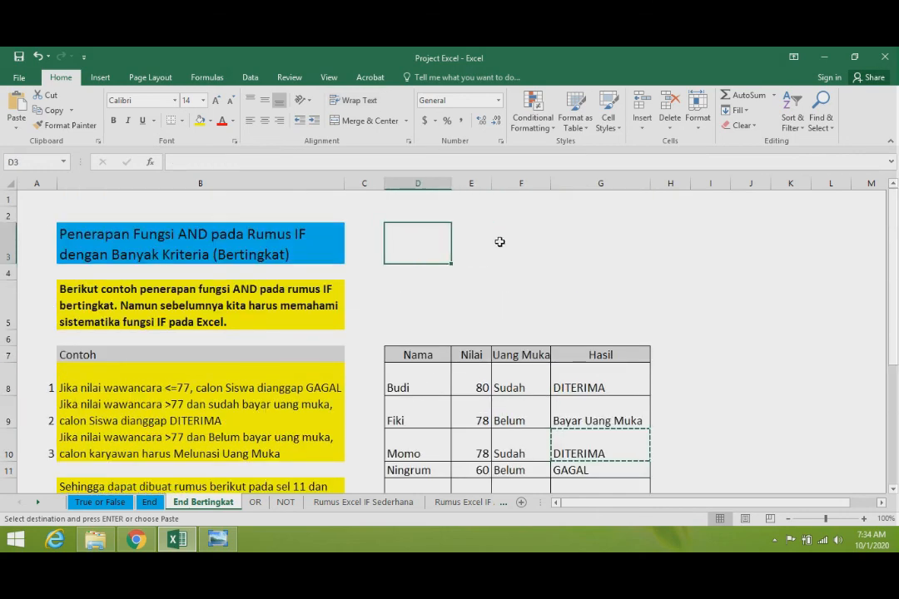
pyautogui.click(532, 242)
pyautogui.click(586, 242)
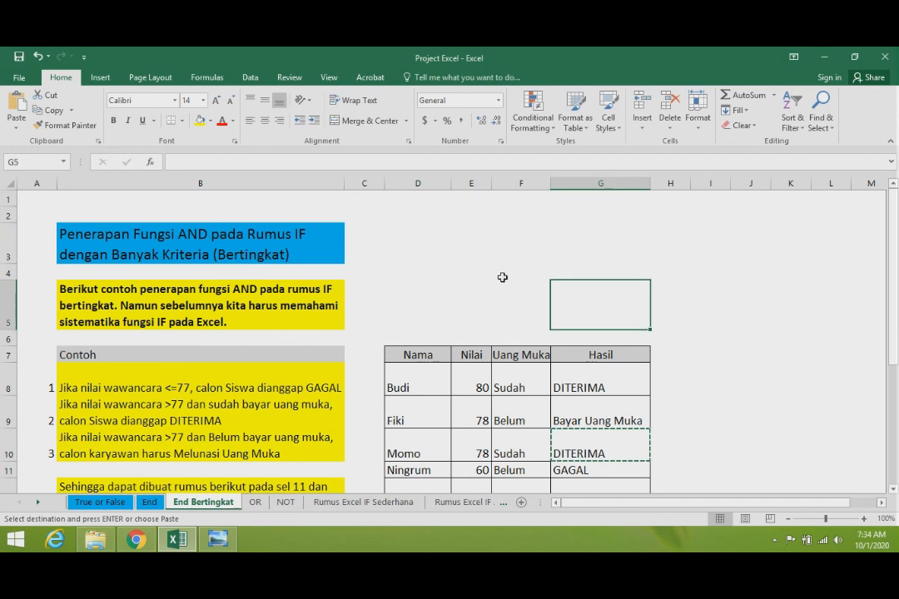
pyautogui.click(443, 250)
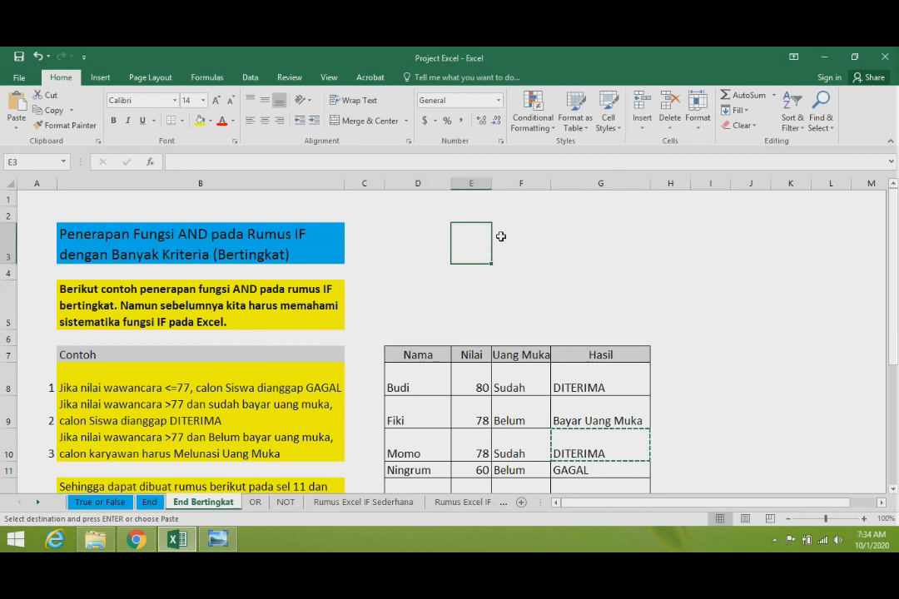
pyautogui.click(504, 238)
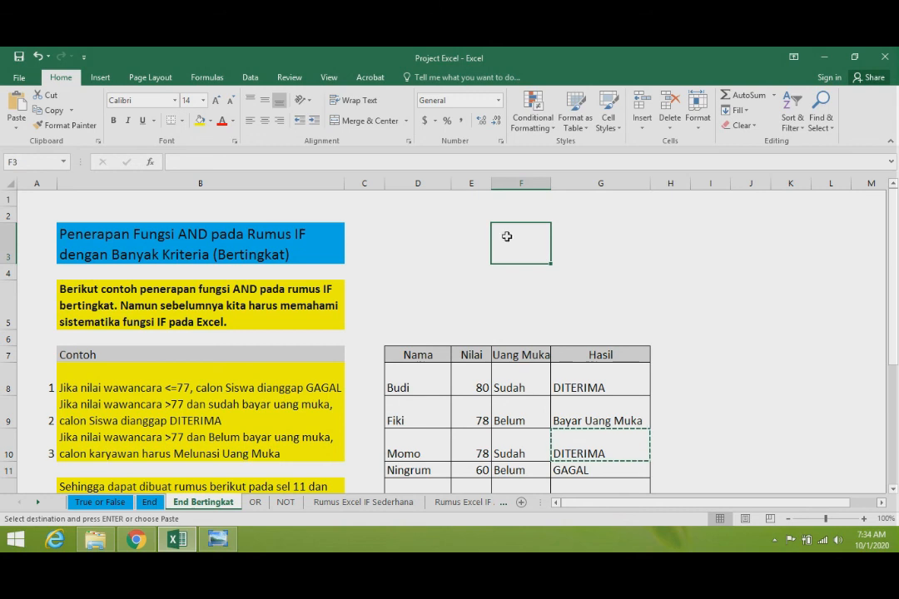
pyautogui.click(579, 240)
pyautogui.click(410, 301)
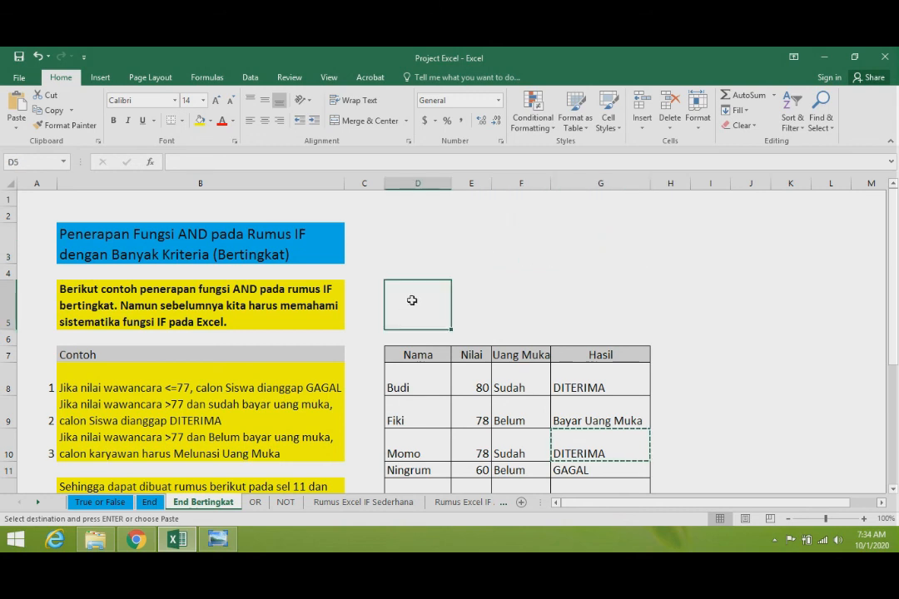
pyautogui.click(485, 295)
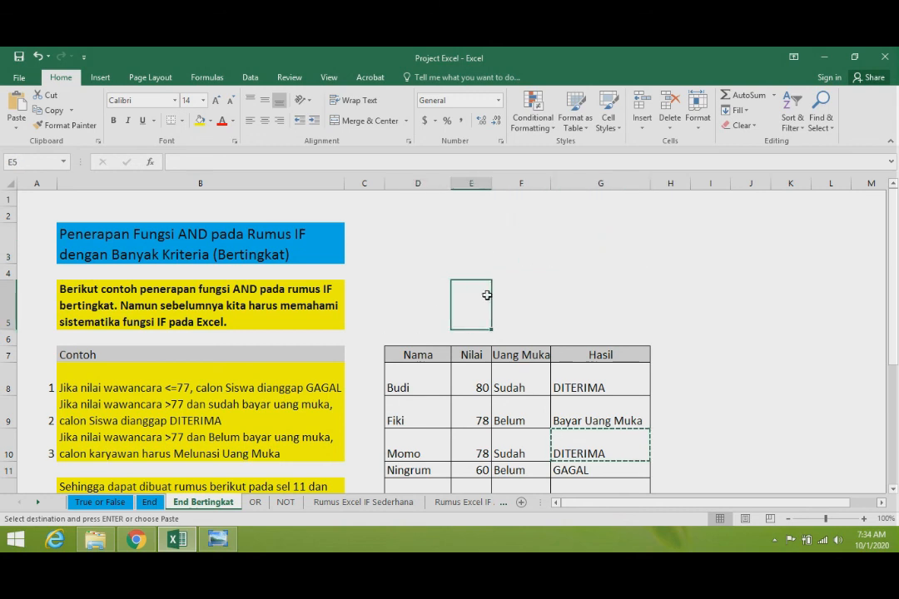
pyautogui.click(524, 293)
pyautogui.click(615, 297)
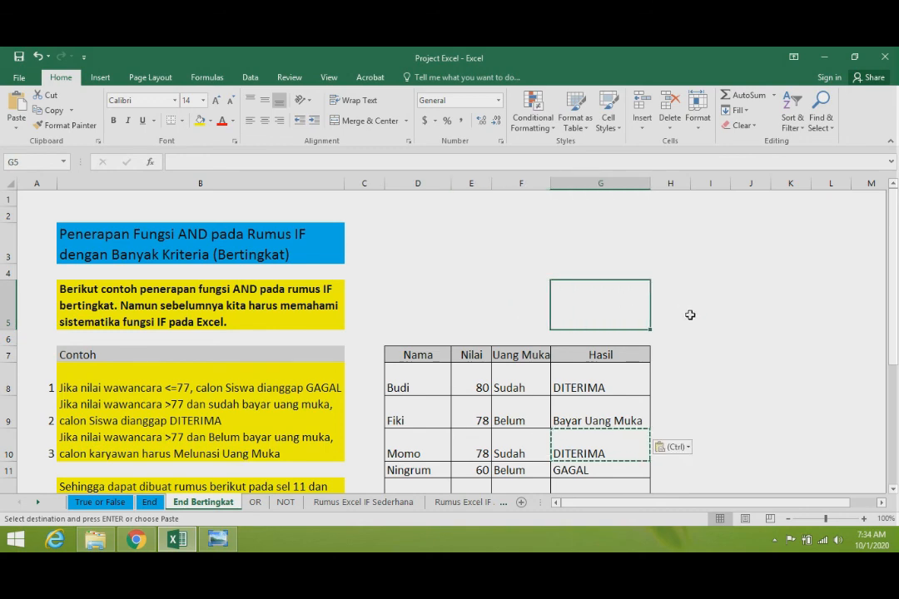
pyautogui.scroll(-2, 688, 315)
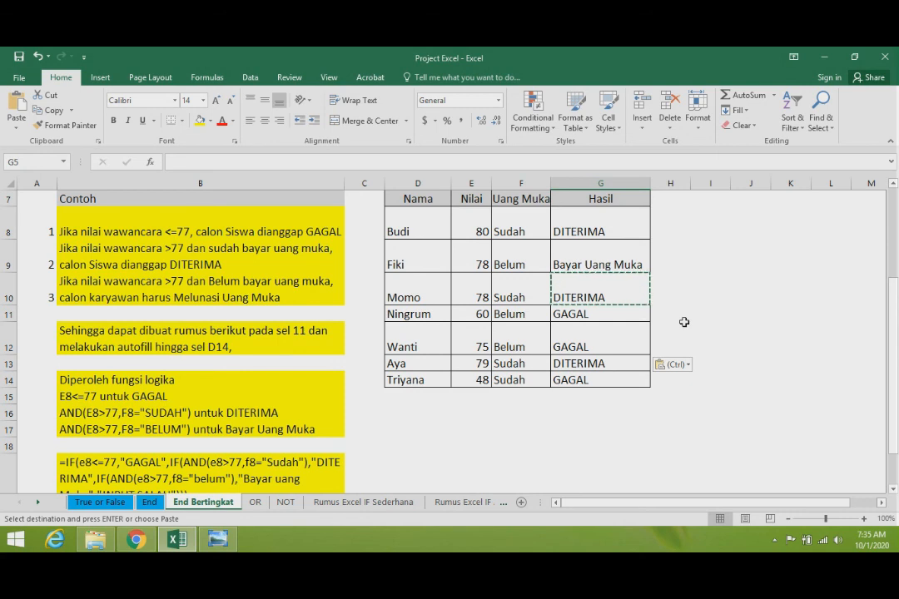
pyautogui.click(774, 540)
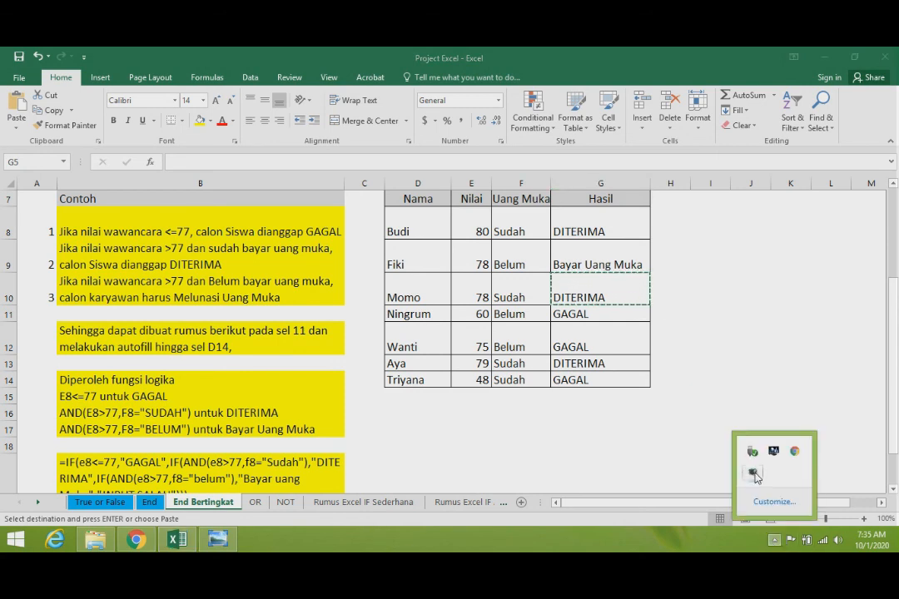
pyautogui.rightClick(753, 475)
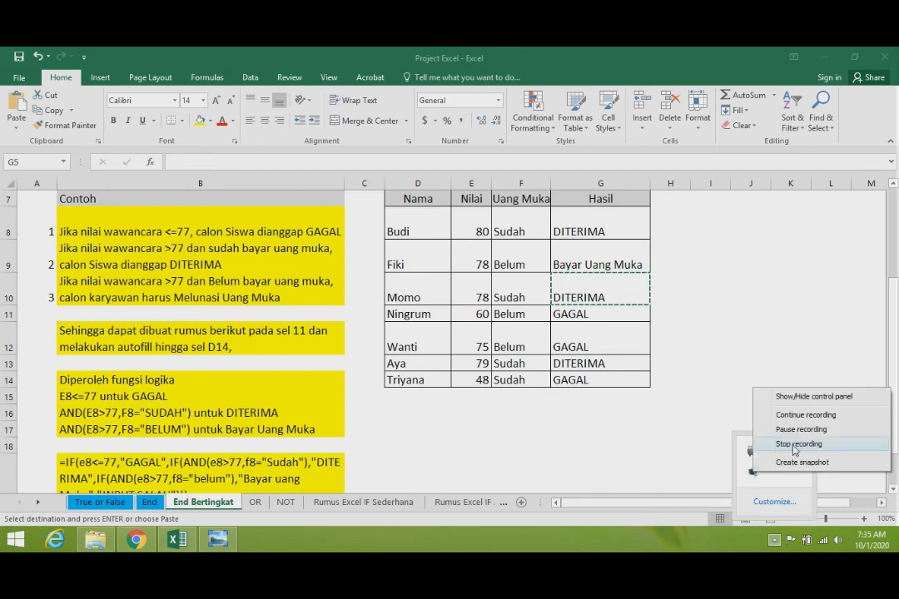